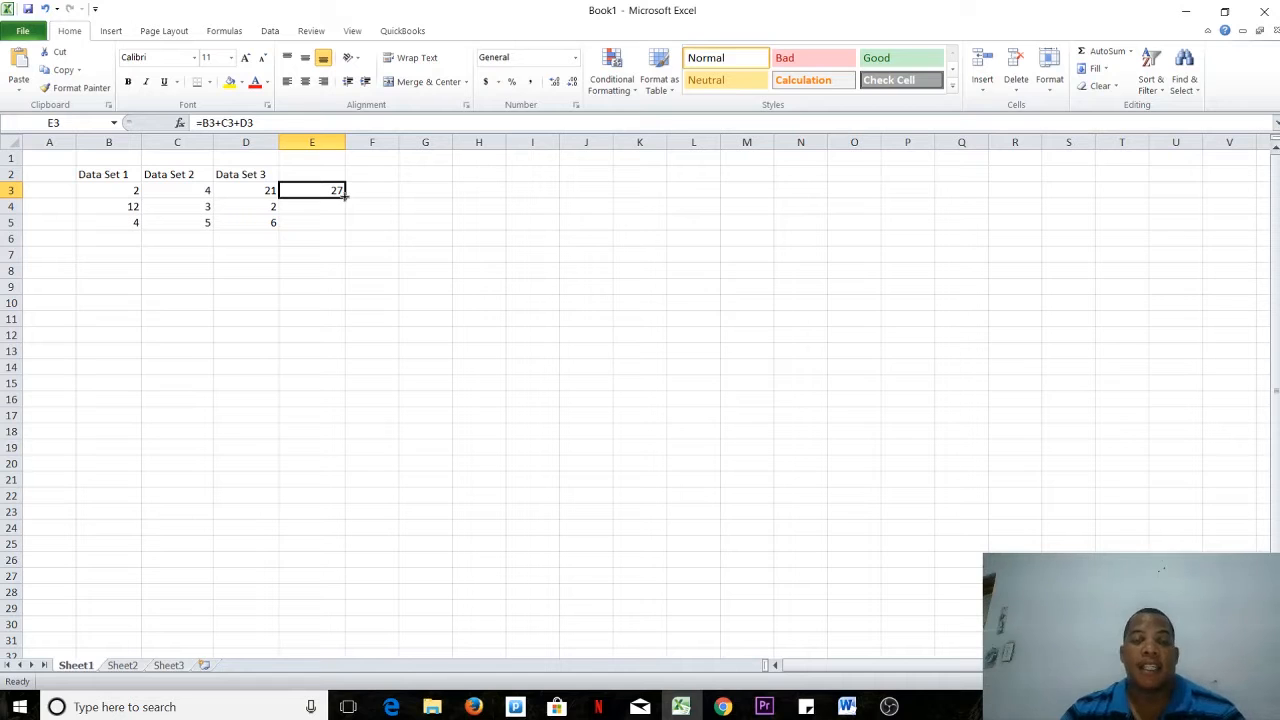
# Fill the addition formula from E3 down to E5 and check the copied formulas
pyautogui.moveTo(345, 197); pyautogui.dragTo(349, 229)
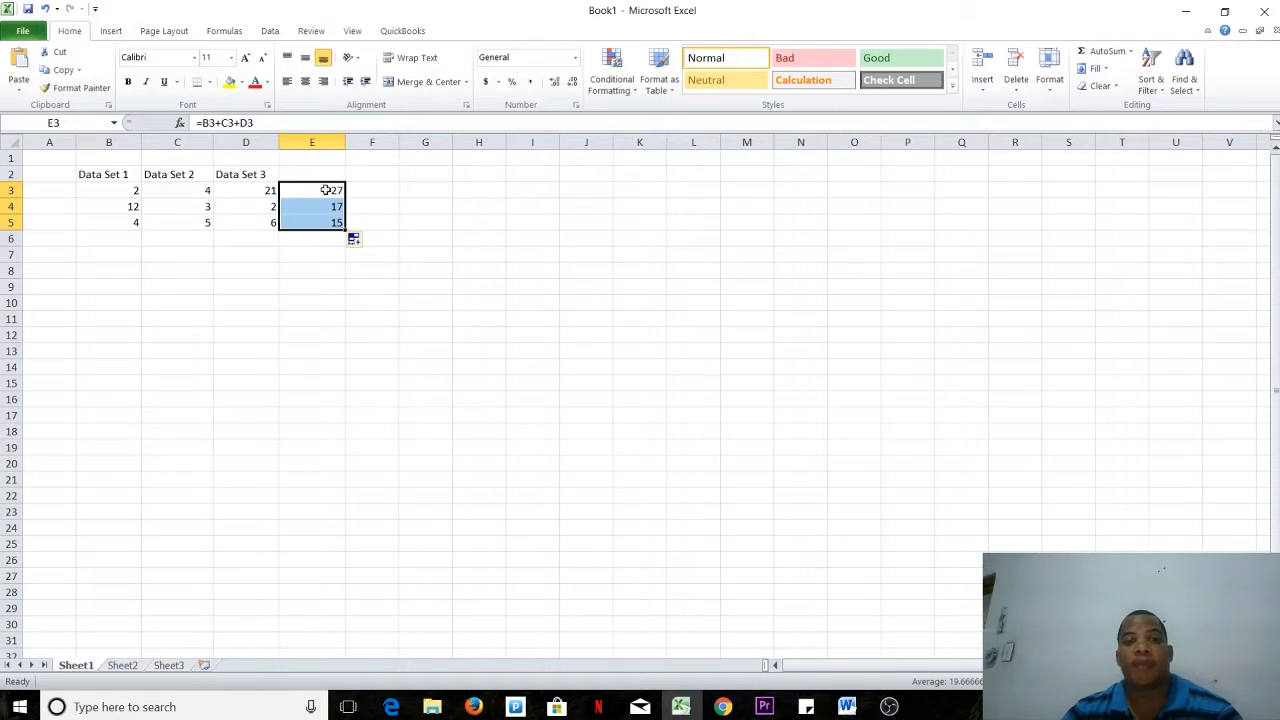
pyautogui.click(310, 201)
pyautogui.click(308, 222)
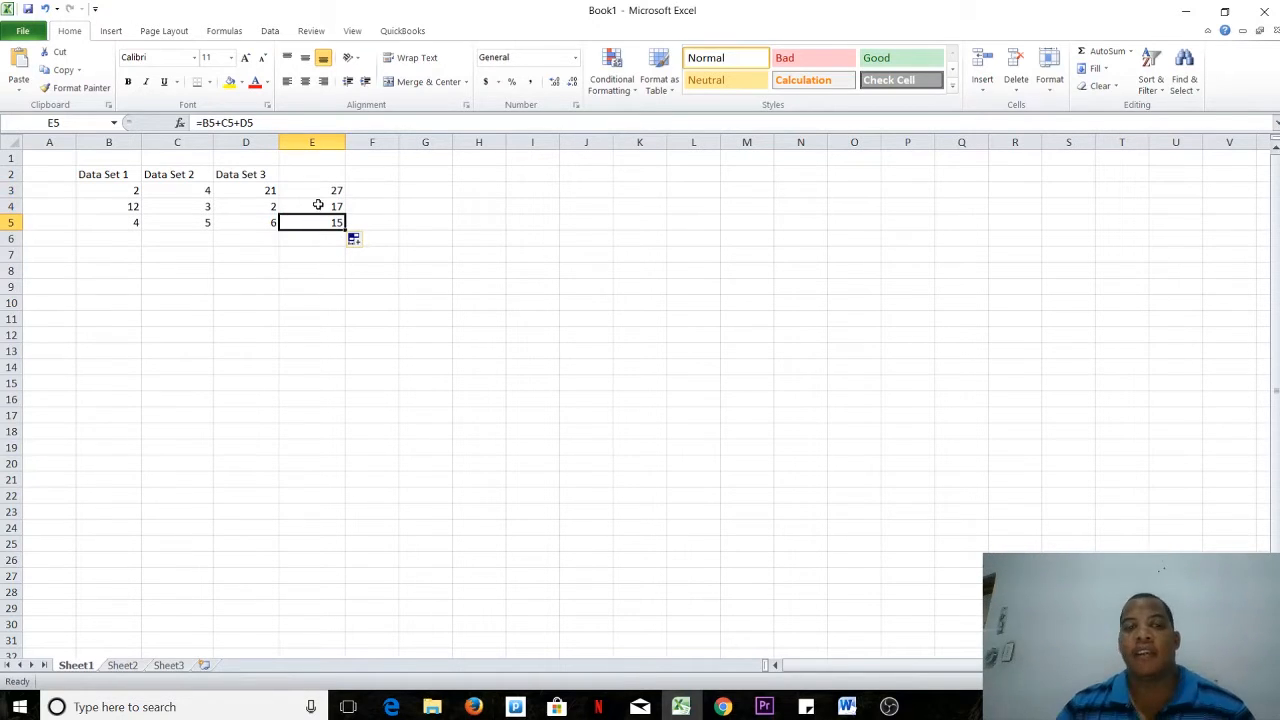
pyautogui.click(318, 190)
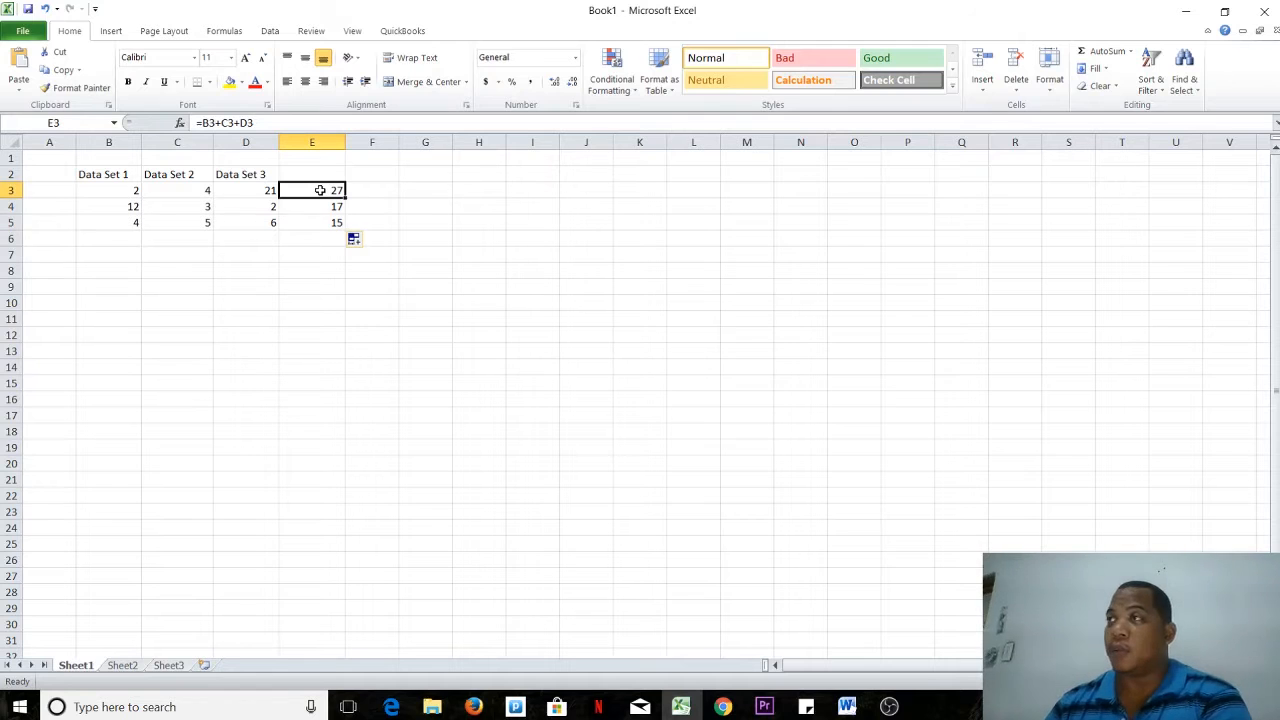
# Enter the column headings Adding in E2 and Sum in F2
pyautogui.click(320, 177)
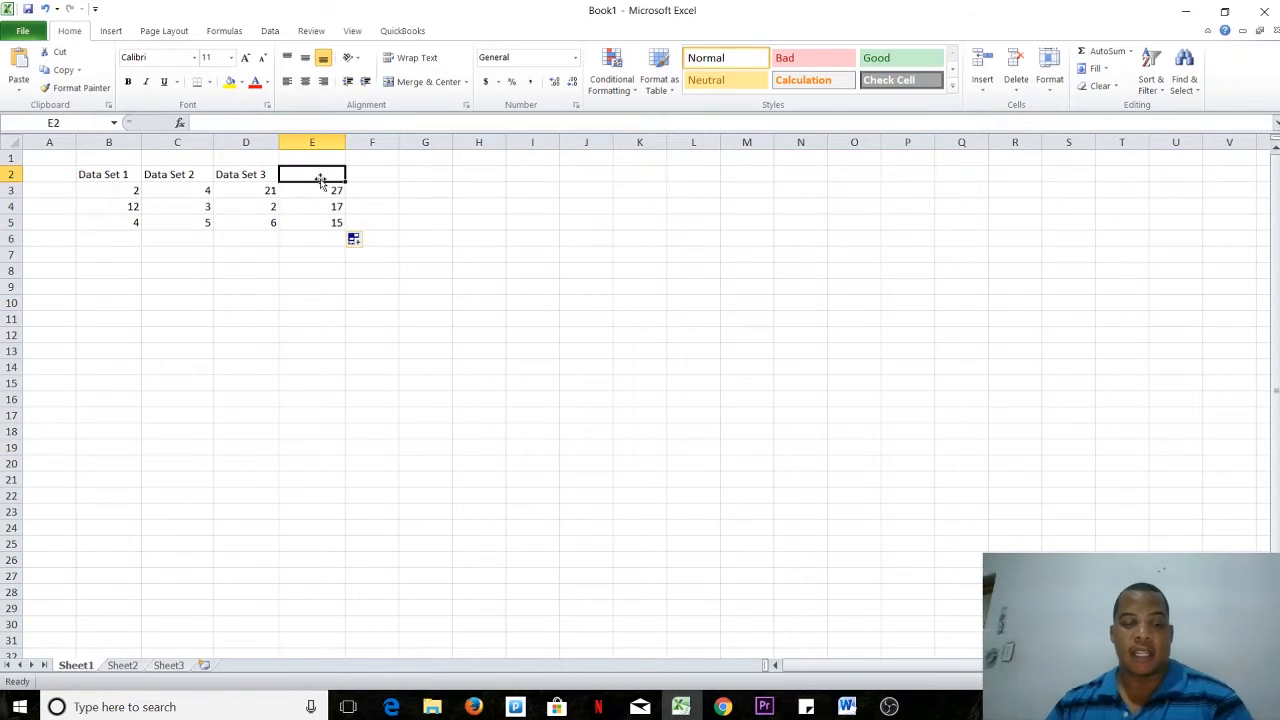
pyautogui.write('Adding')
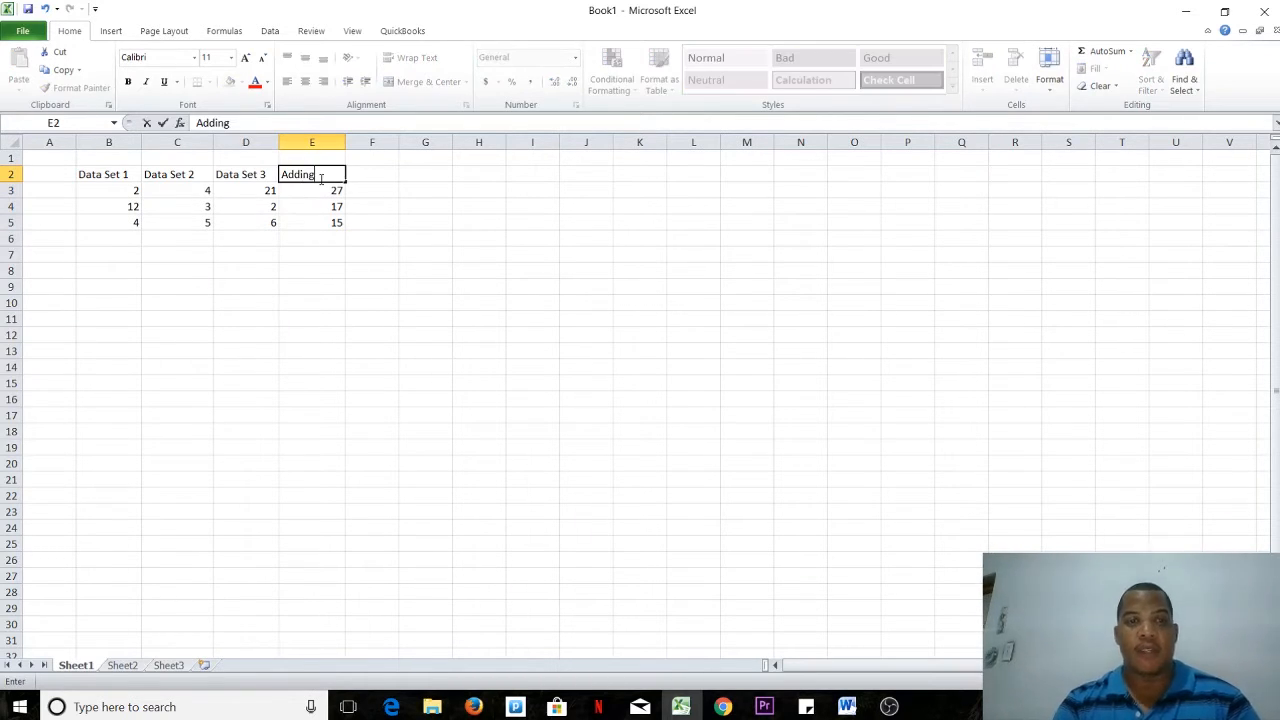
pyautogui.click(357, 176)
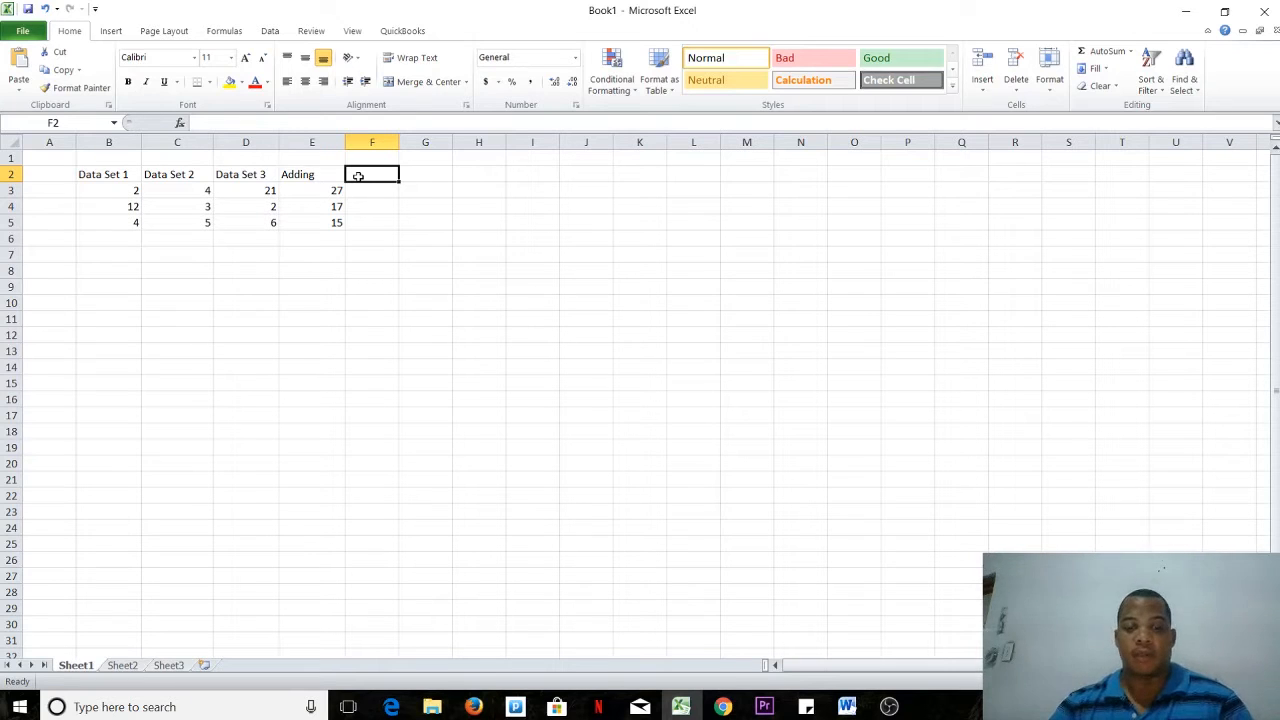
pyautogui.write('Sum')
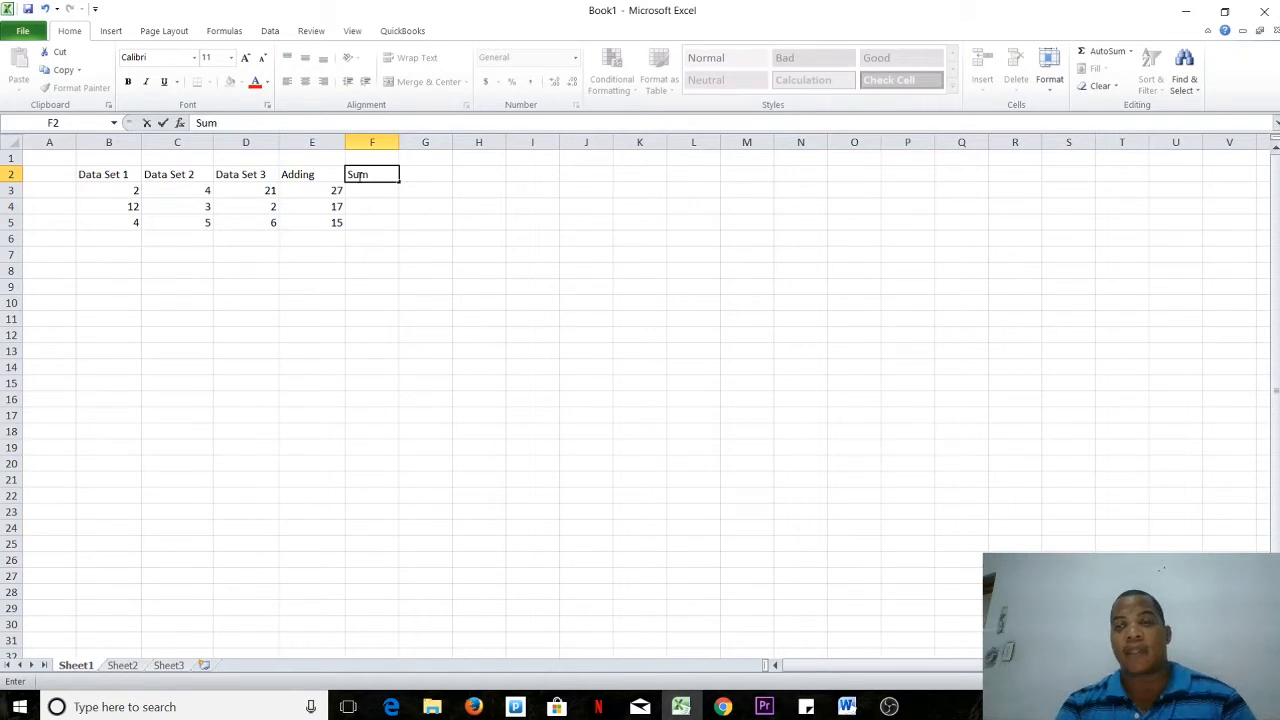
pyautogui.press('Return')
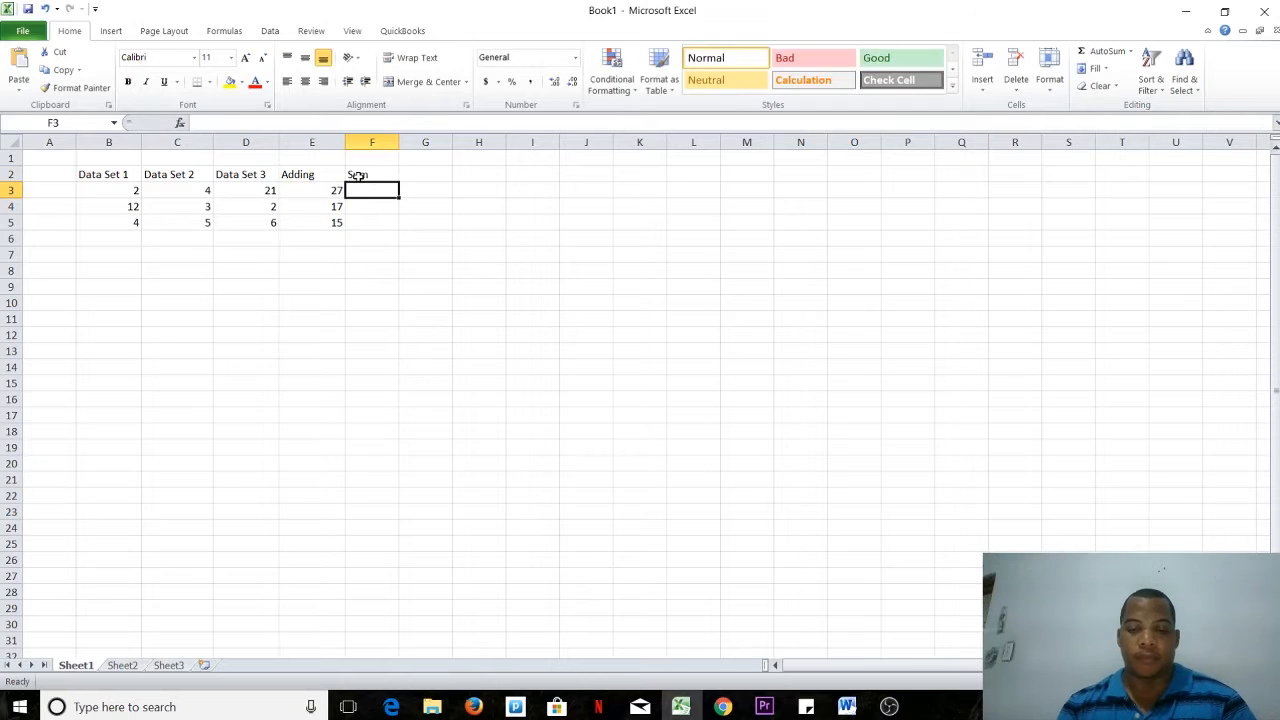
# Enter the formula =SUM(B3:D3) in F3 to total the first data row
pyautogui.write('=sum')
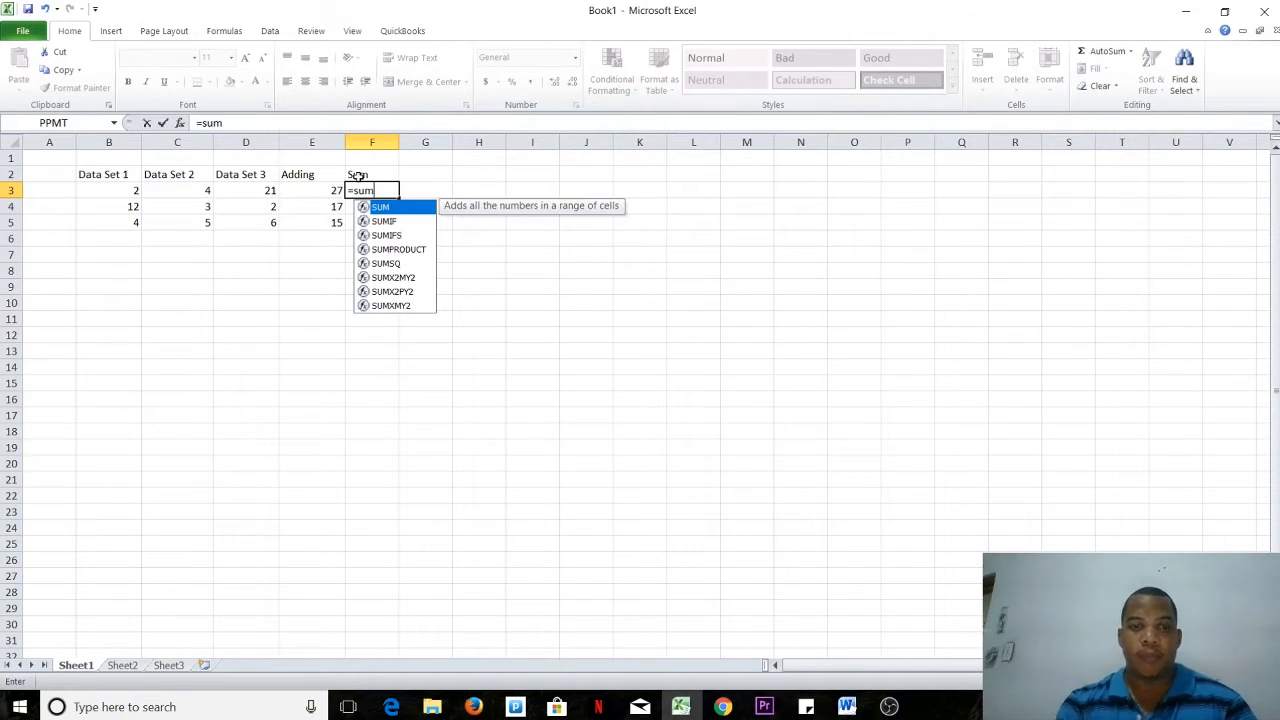
pyautogui.write('(')
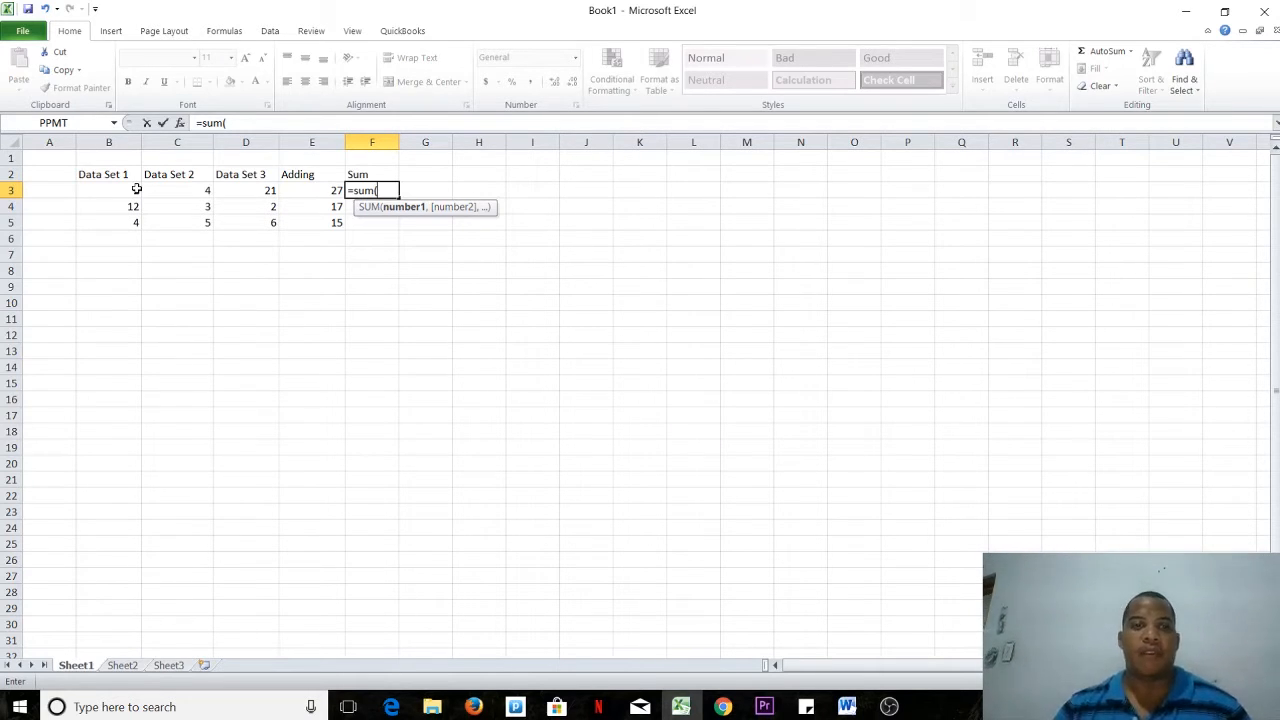
pyautogui.moveTo(117, 189); pyautogui.dragTo(229, 188)
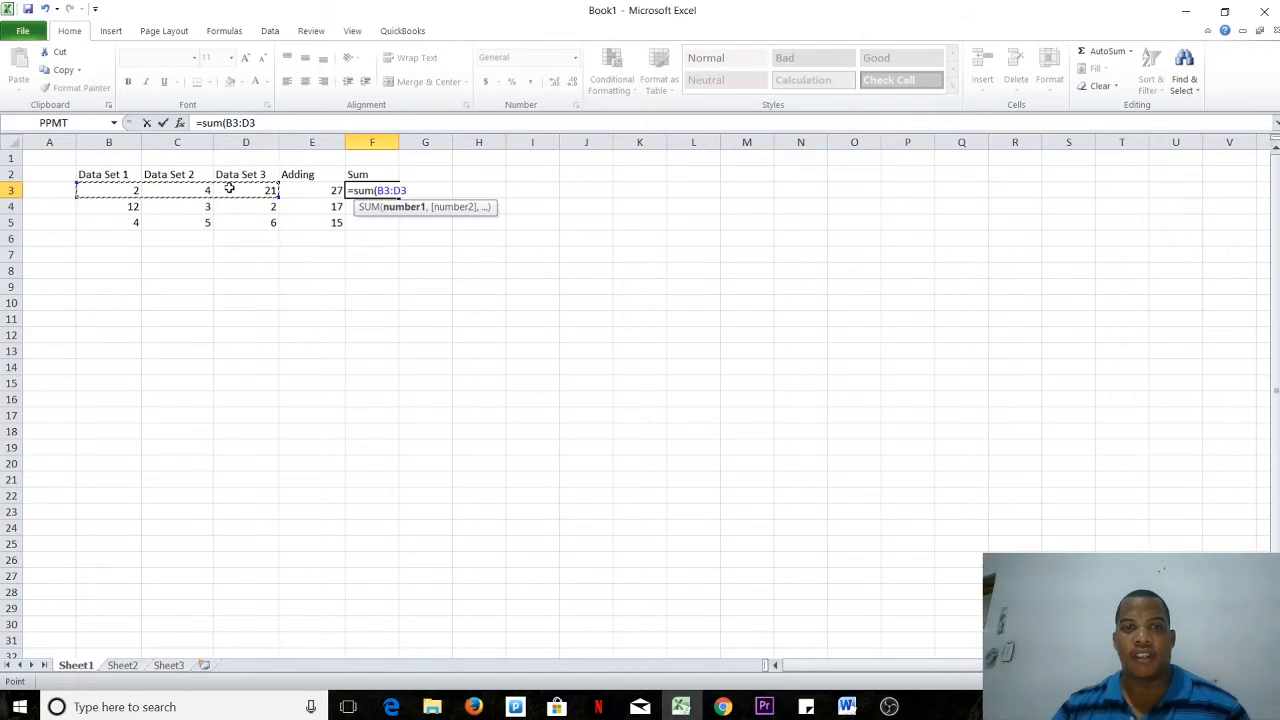
pyautogui.write(')')
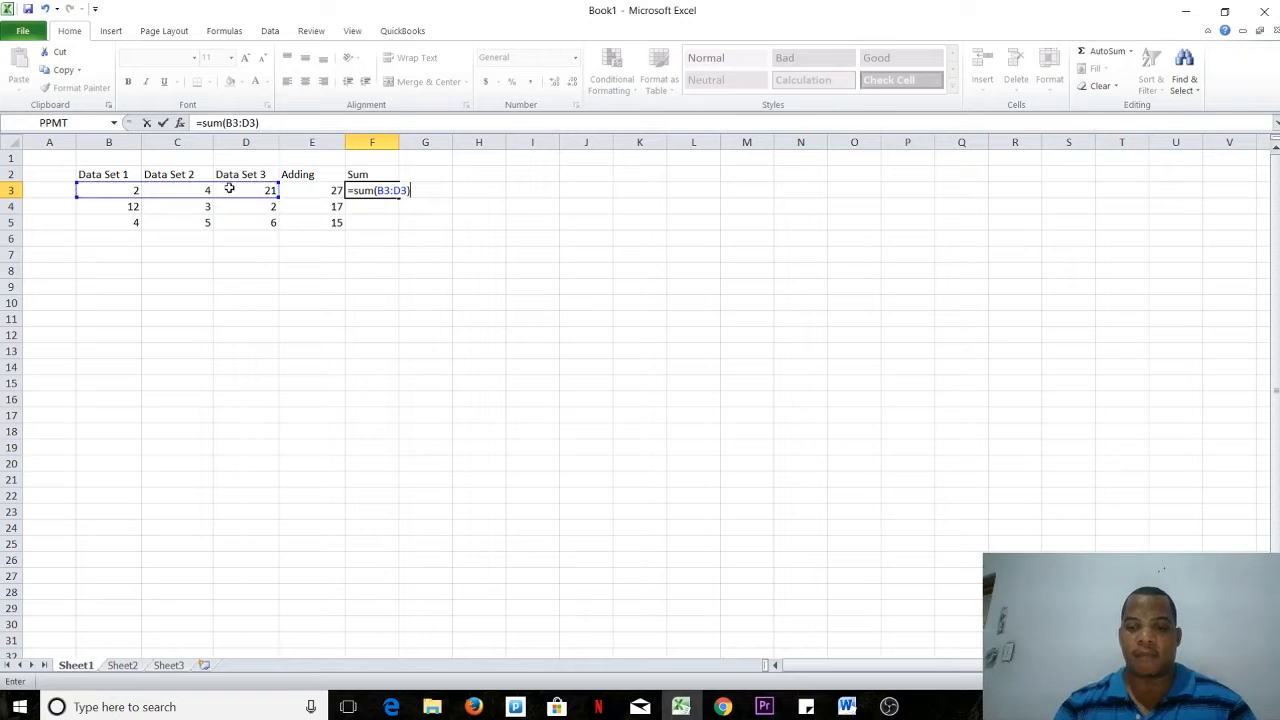
pyautogui.press('Return')
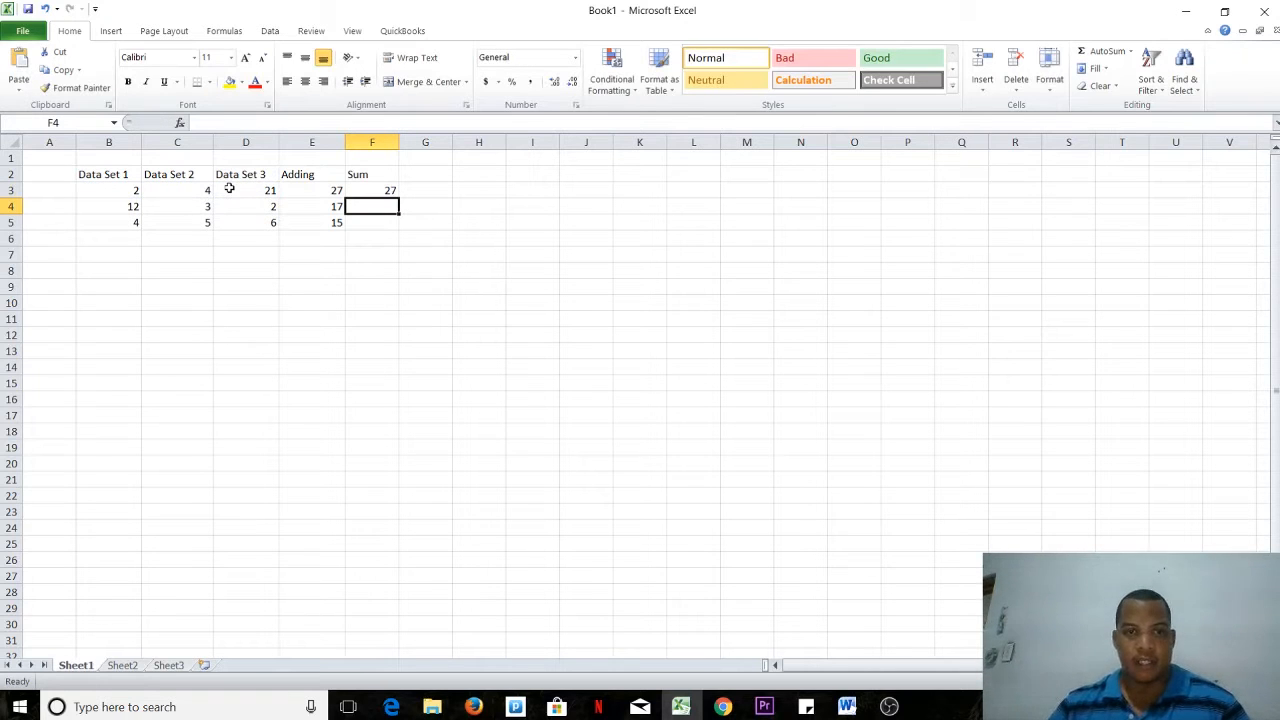
# Fill the SUM formula from F3 down to F5 and check the formula in each row
pyautogui.click(366, 190)
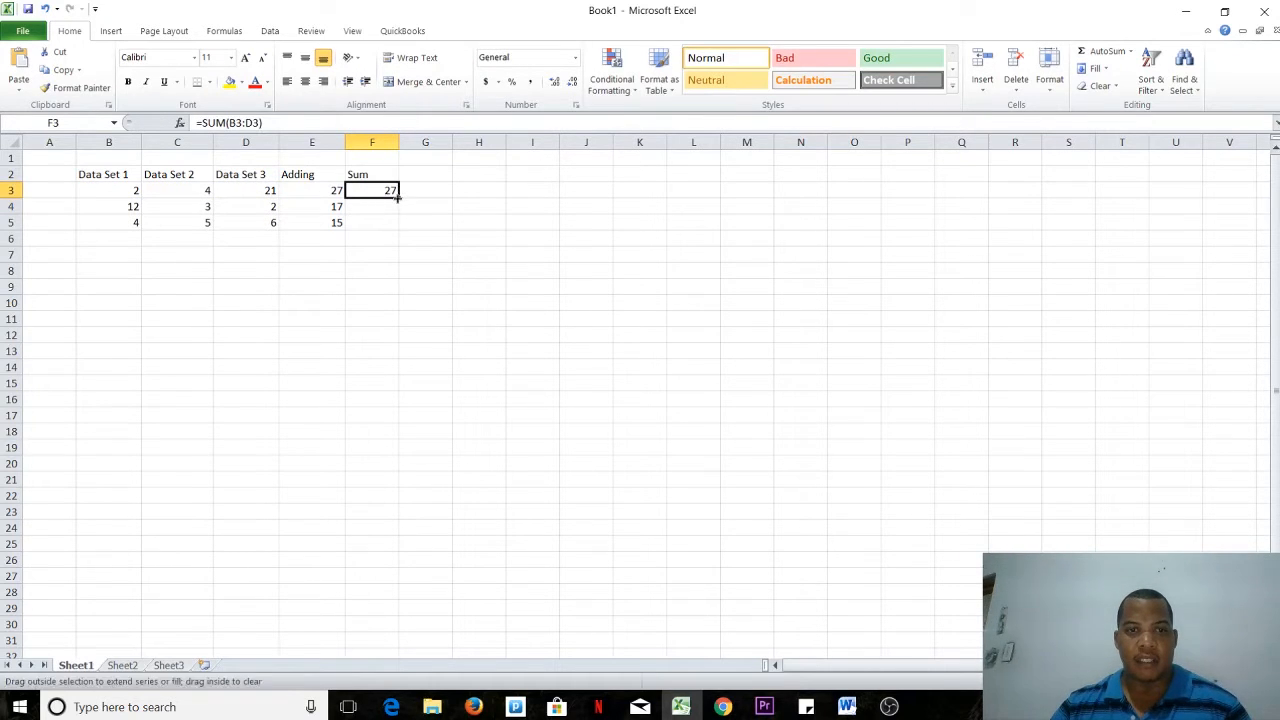
pyautogui.moveTo(397, 198); pyautogui.dragTo(399, 230)
pyautogui.press('Down')
pyautogui.press('Down')
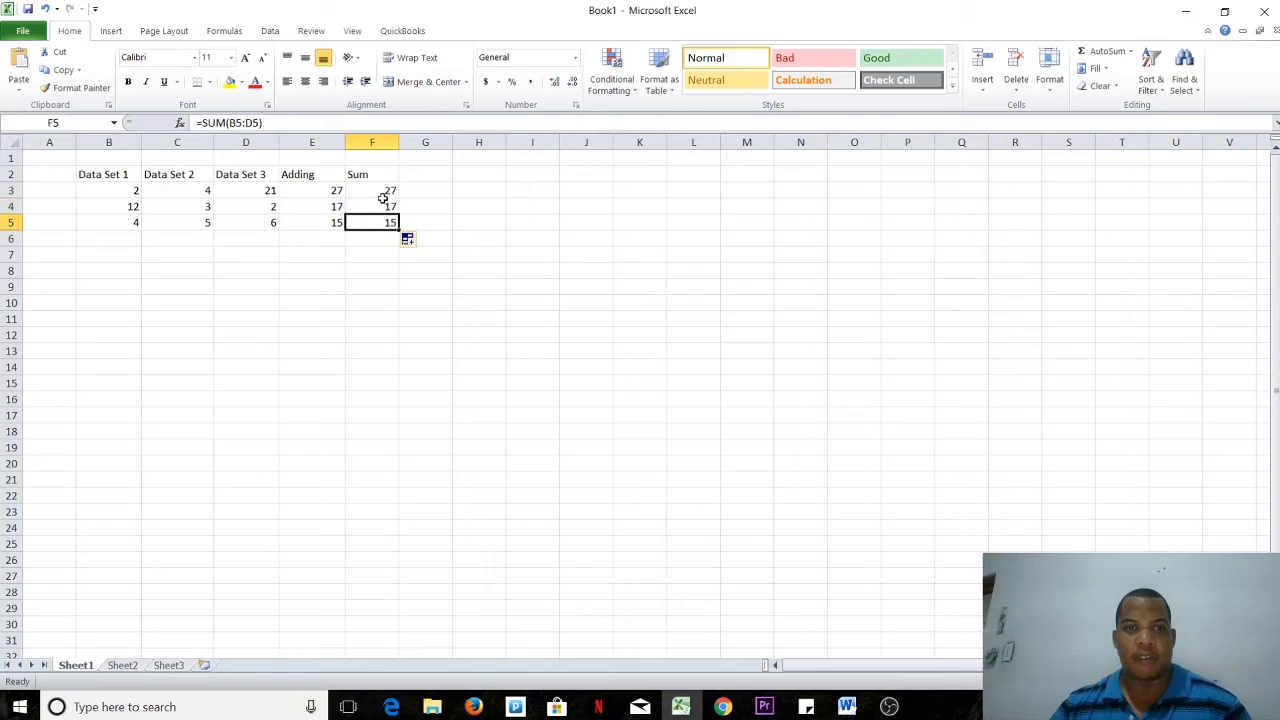
pyautogui.click(383, 195)
pyautogui.click(363, 205)
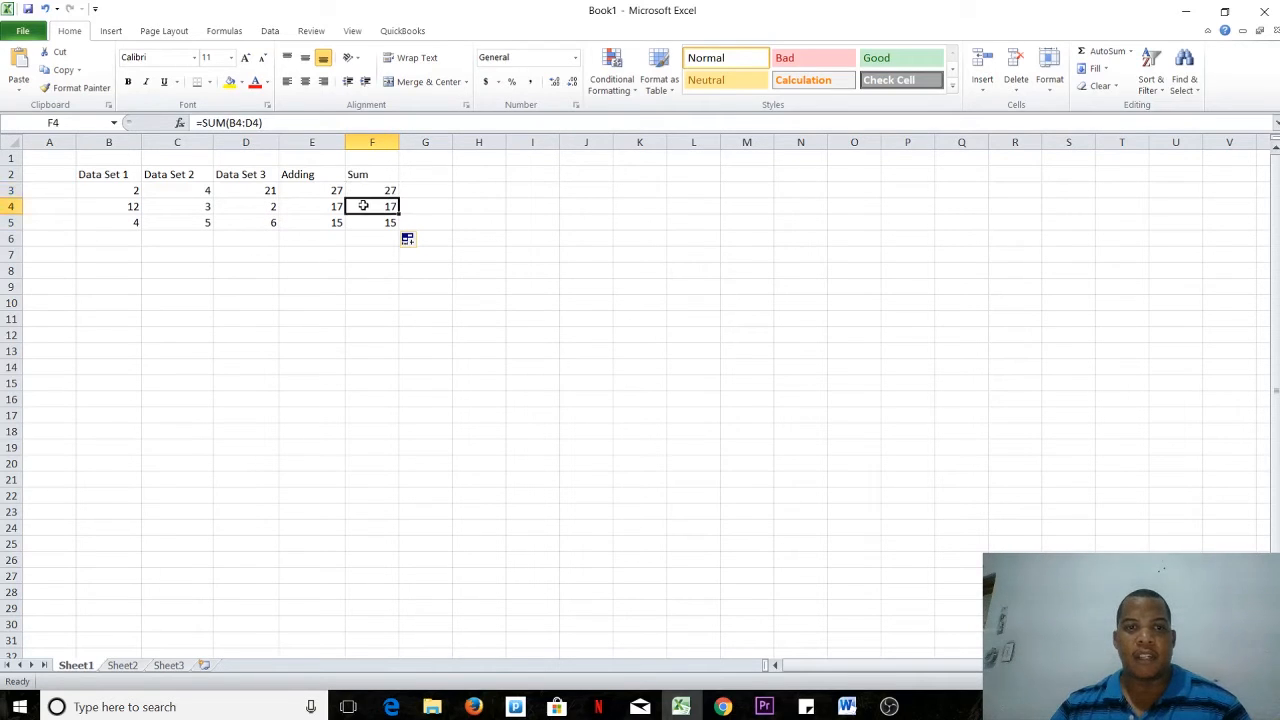
pyautogui.click(367, 222)
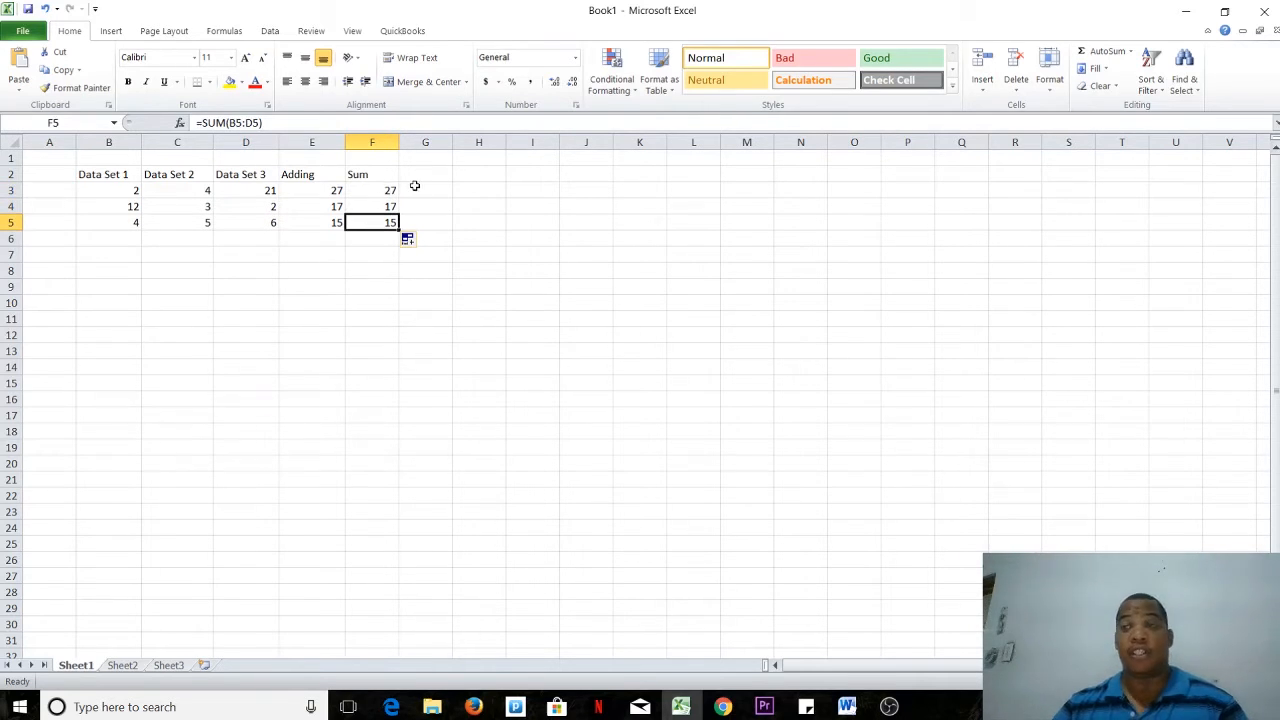
# Enter the column heading Product in G2
pyautogui.click(421, 175)
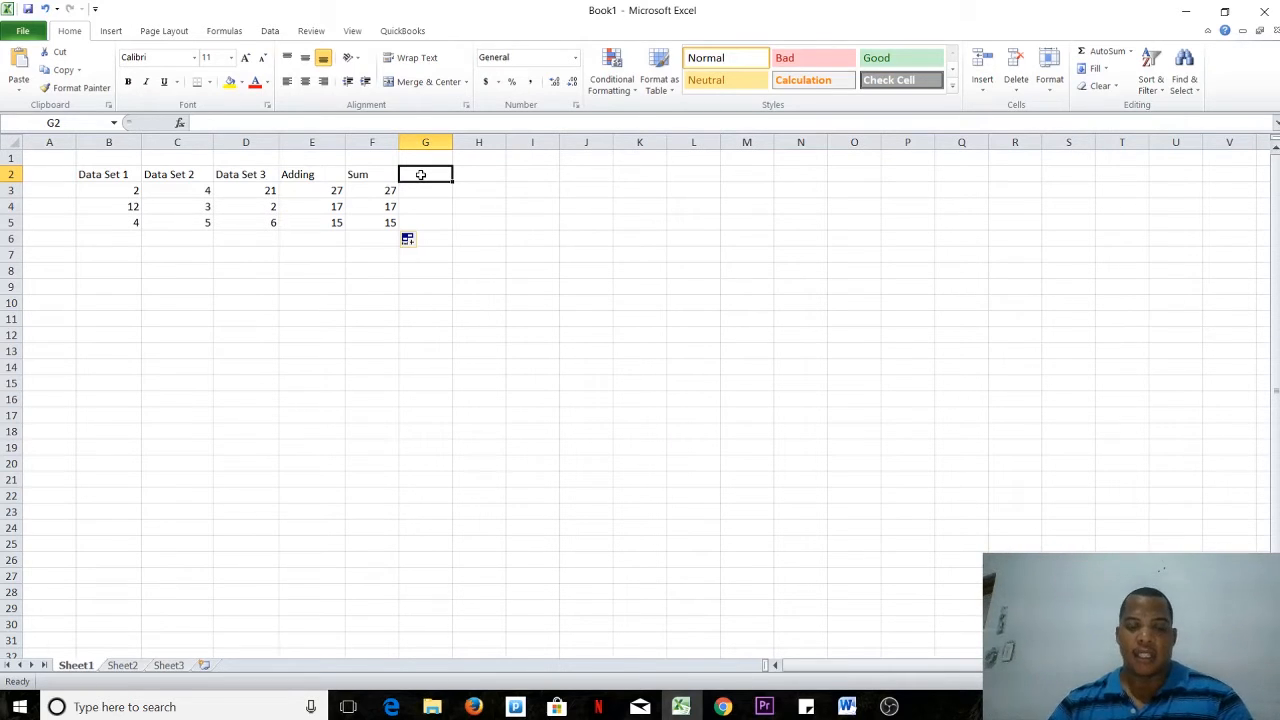
pyautogui.write('Pro')
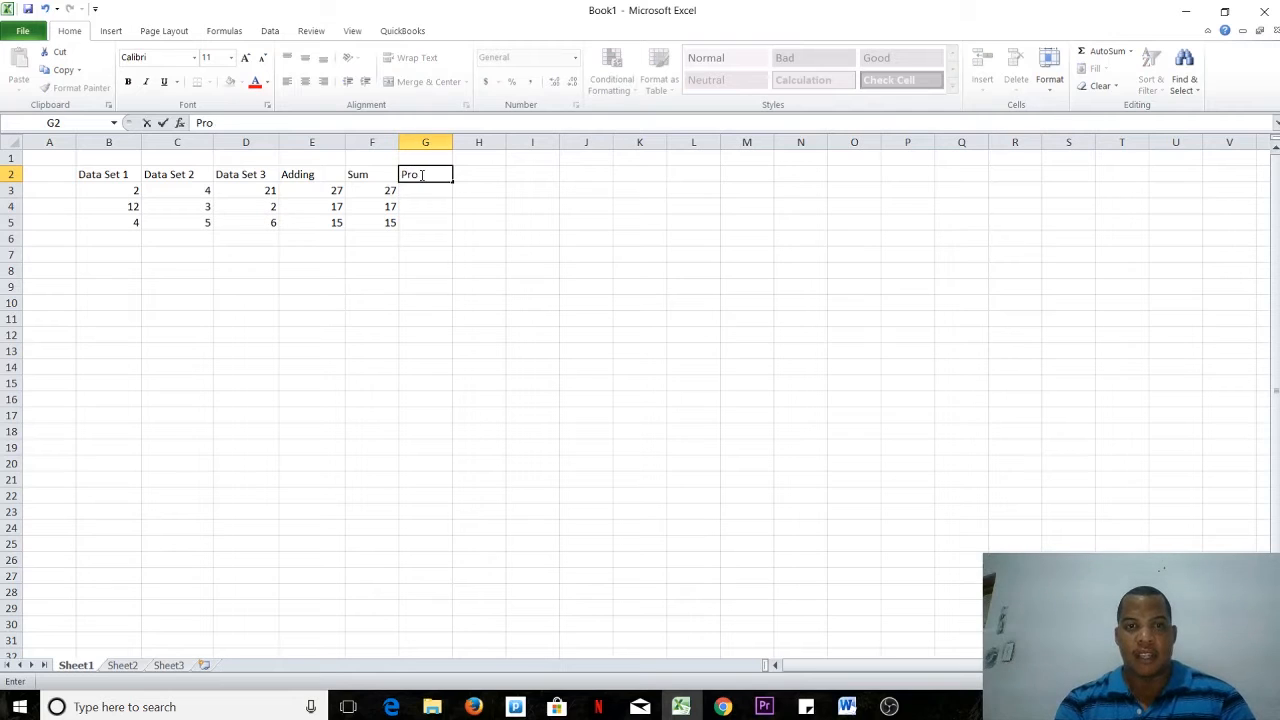
pyautogui.write('duct')
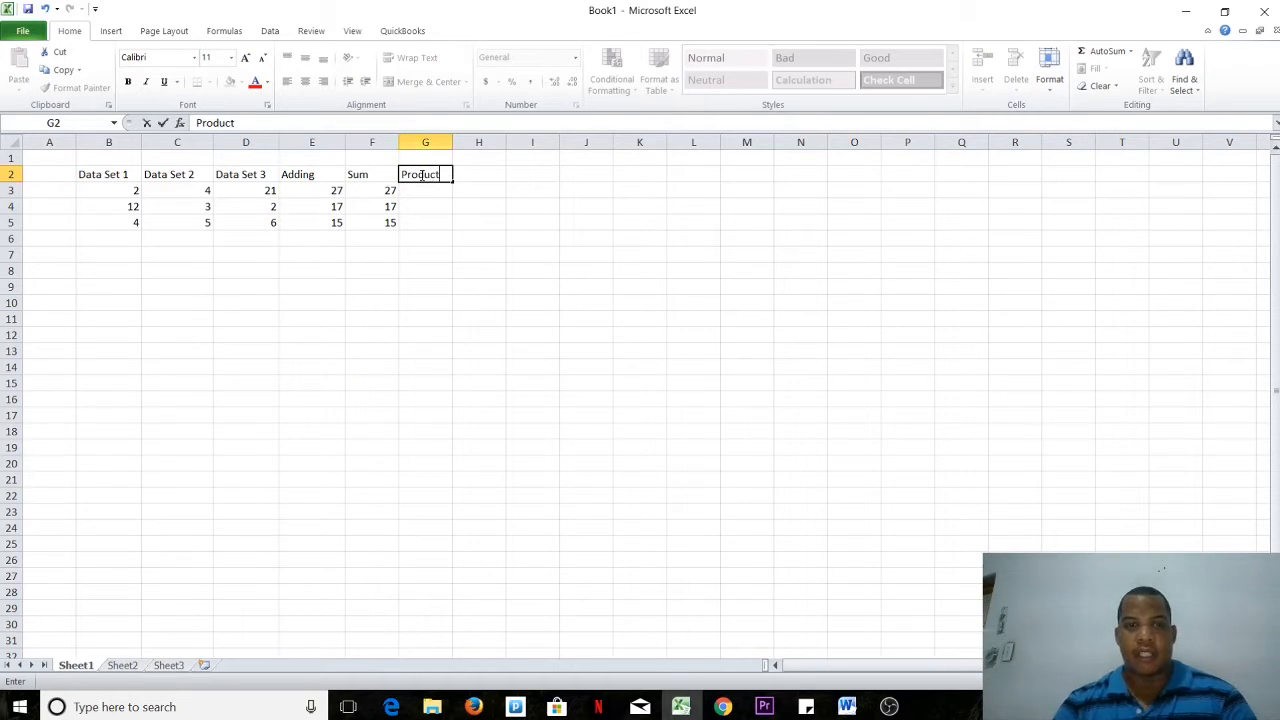
# Enter the formula =PRODUCT(B3:D3) in G3 to multiply the first row's three values
pyautogui.click(421, 188)
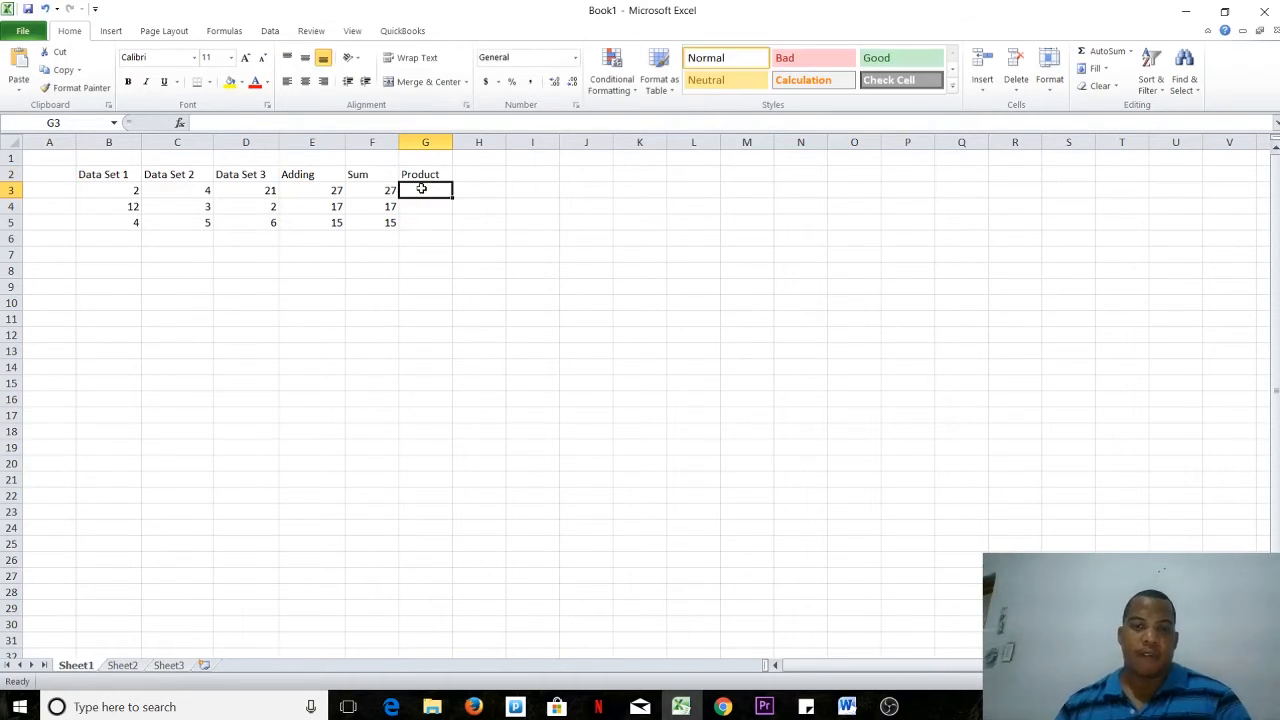
pyautogui.write('=')
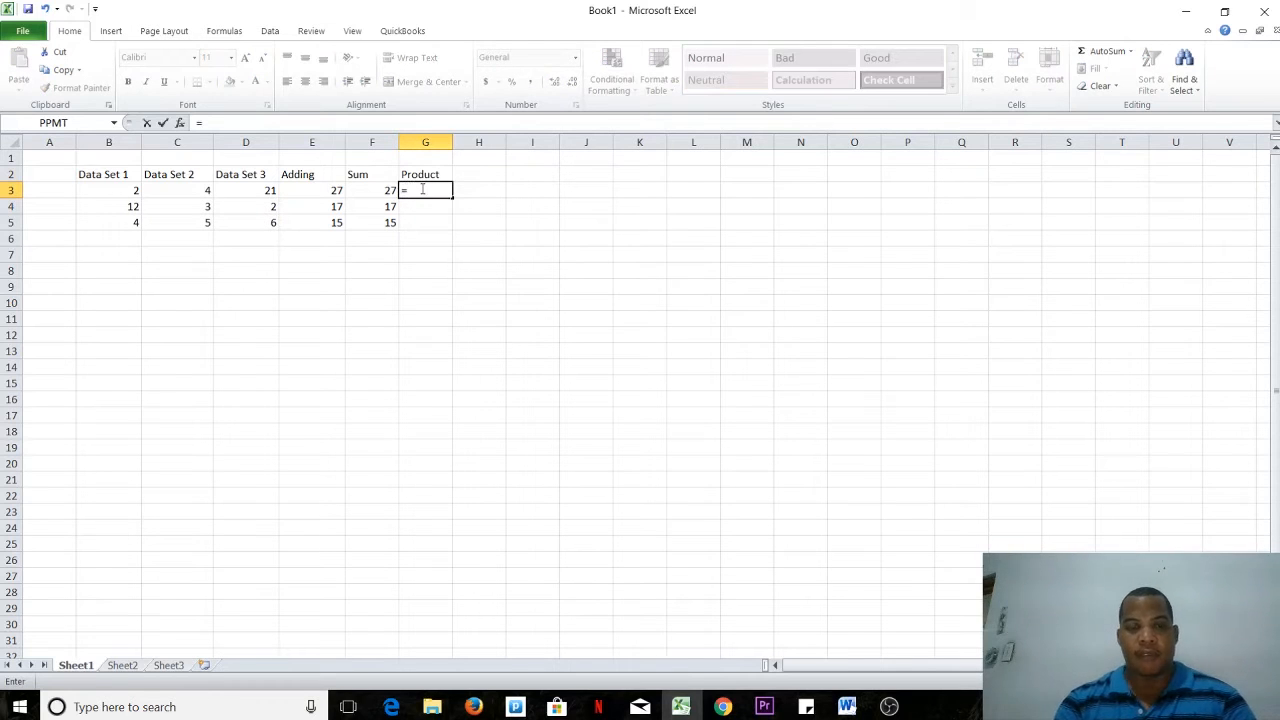
pyautogui.write('pro')
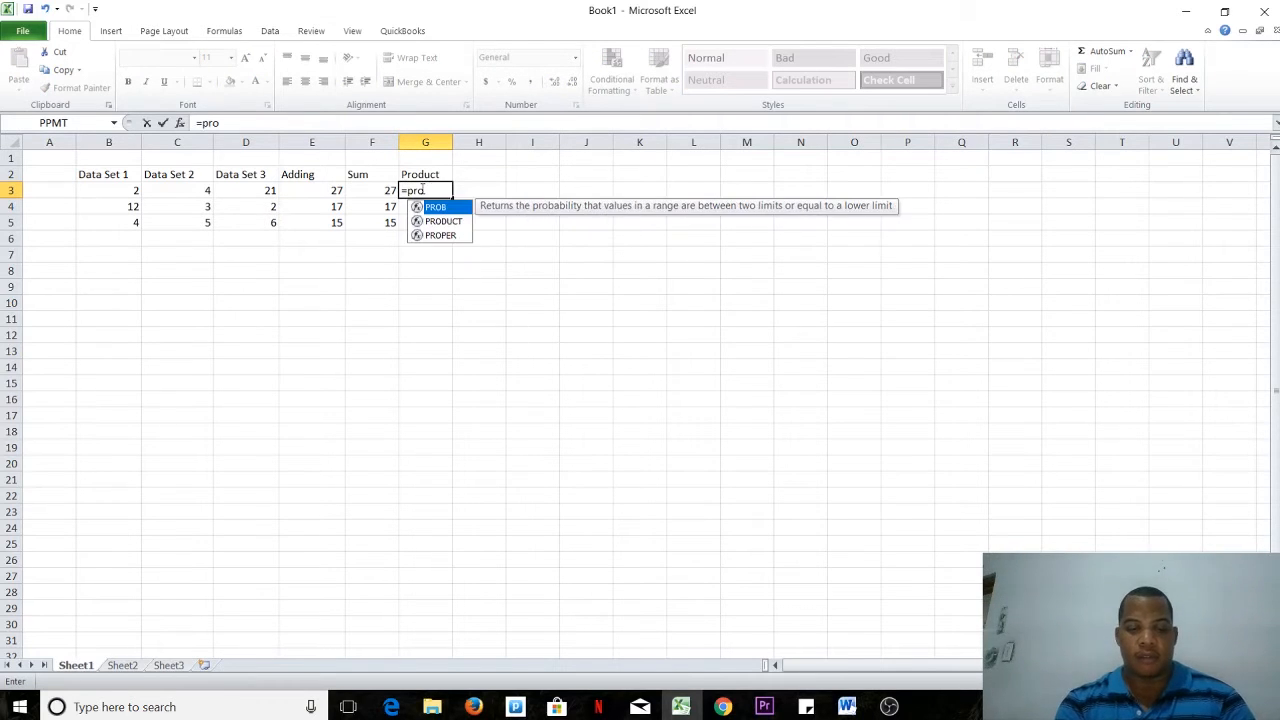
pyautogui.write('duct(')
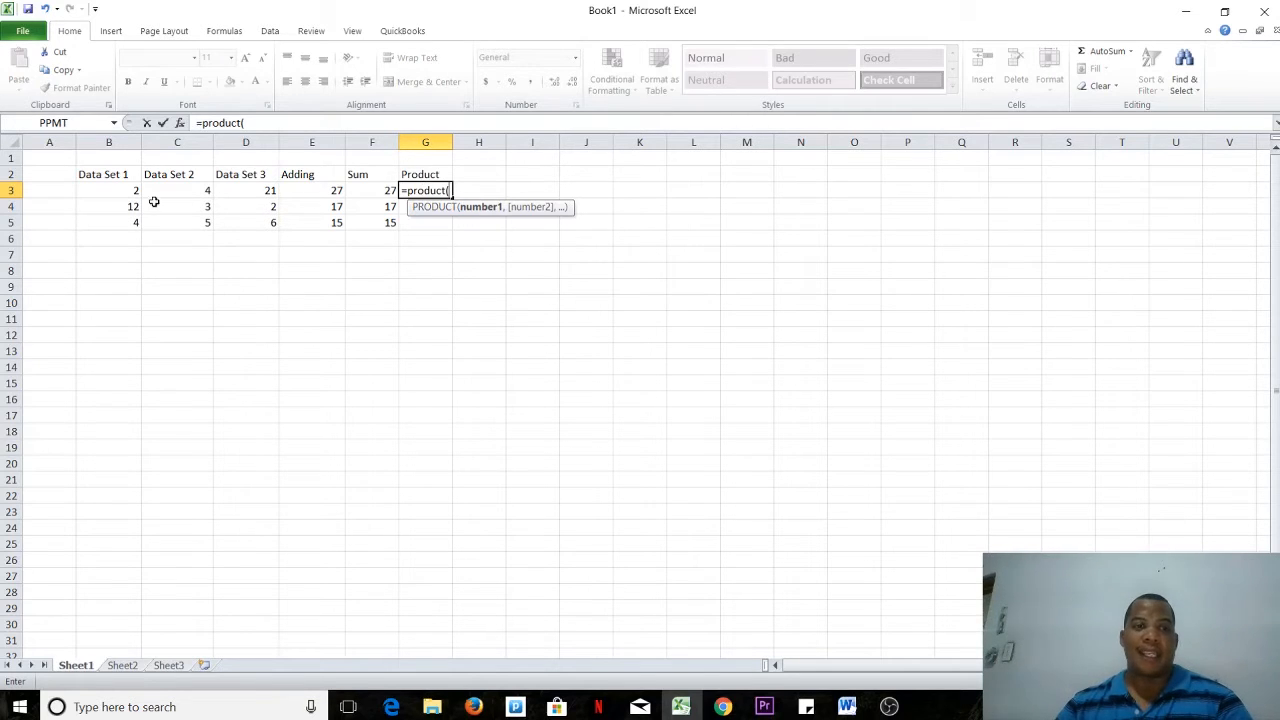
pyautogui.moveTo(128, 191); pyautogui.dragTo(228, 190)
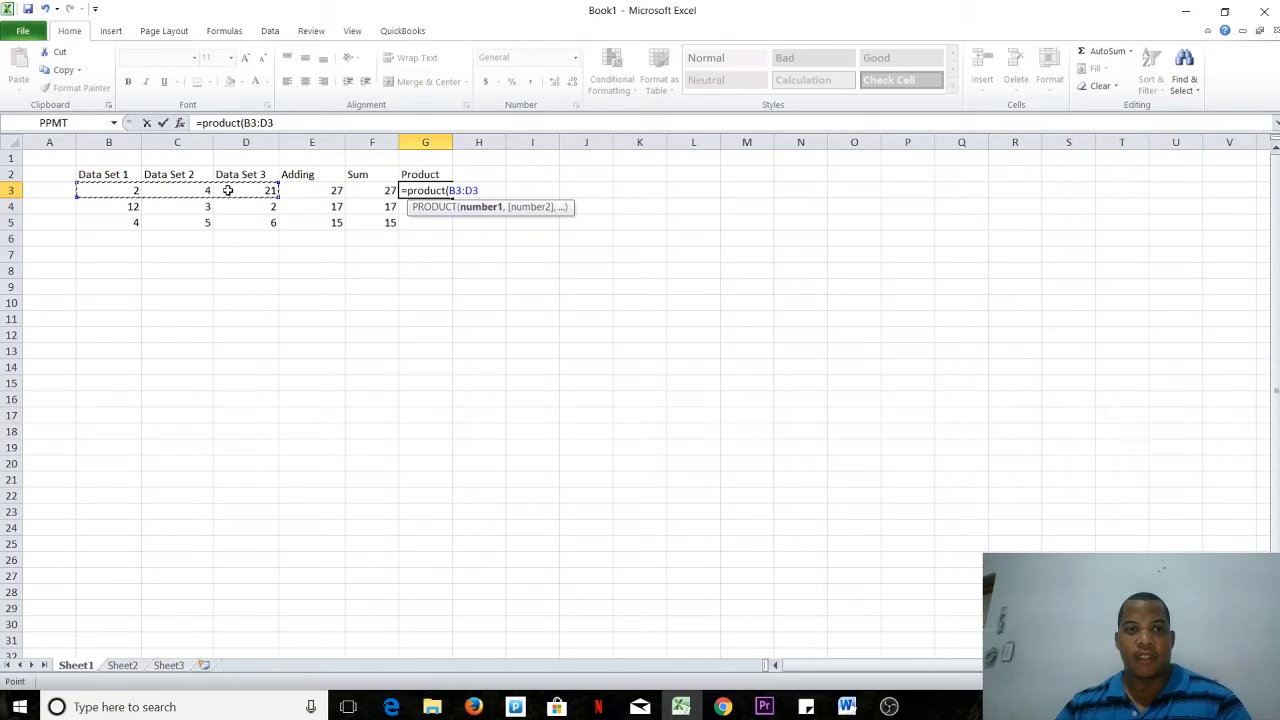
pyautogui.write(')')
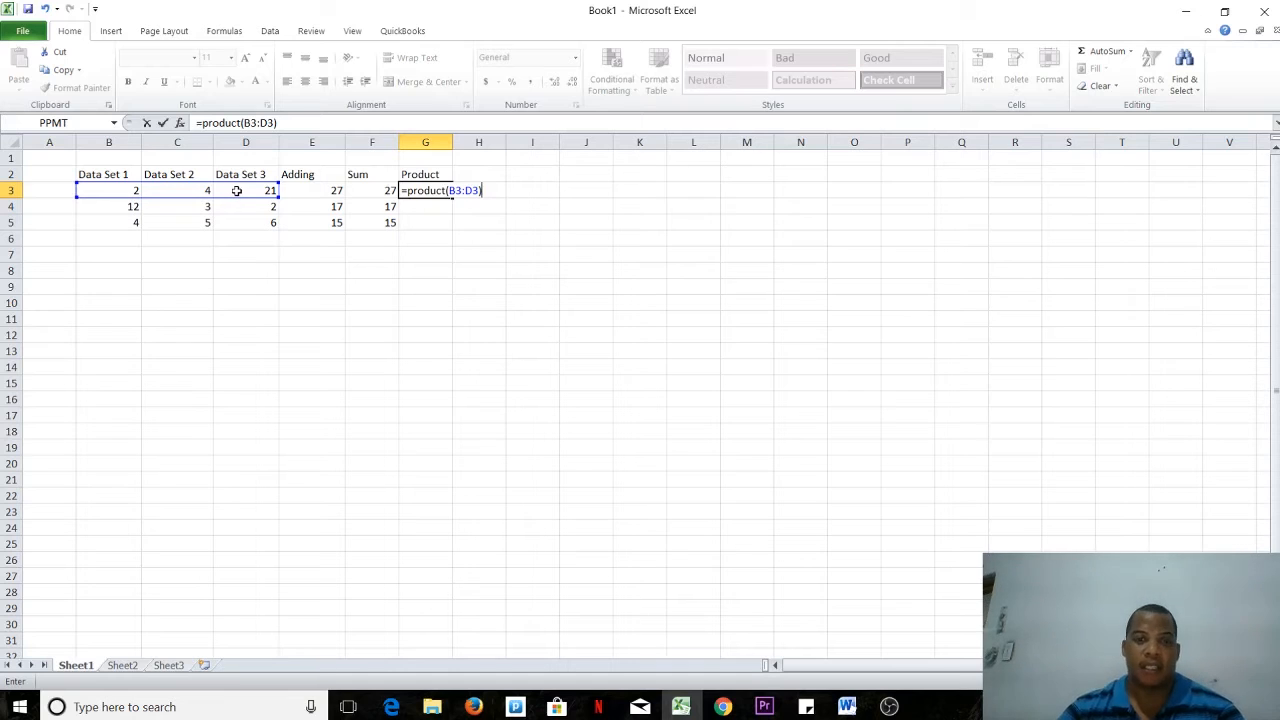
pyautogui.press('Return')
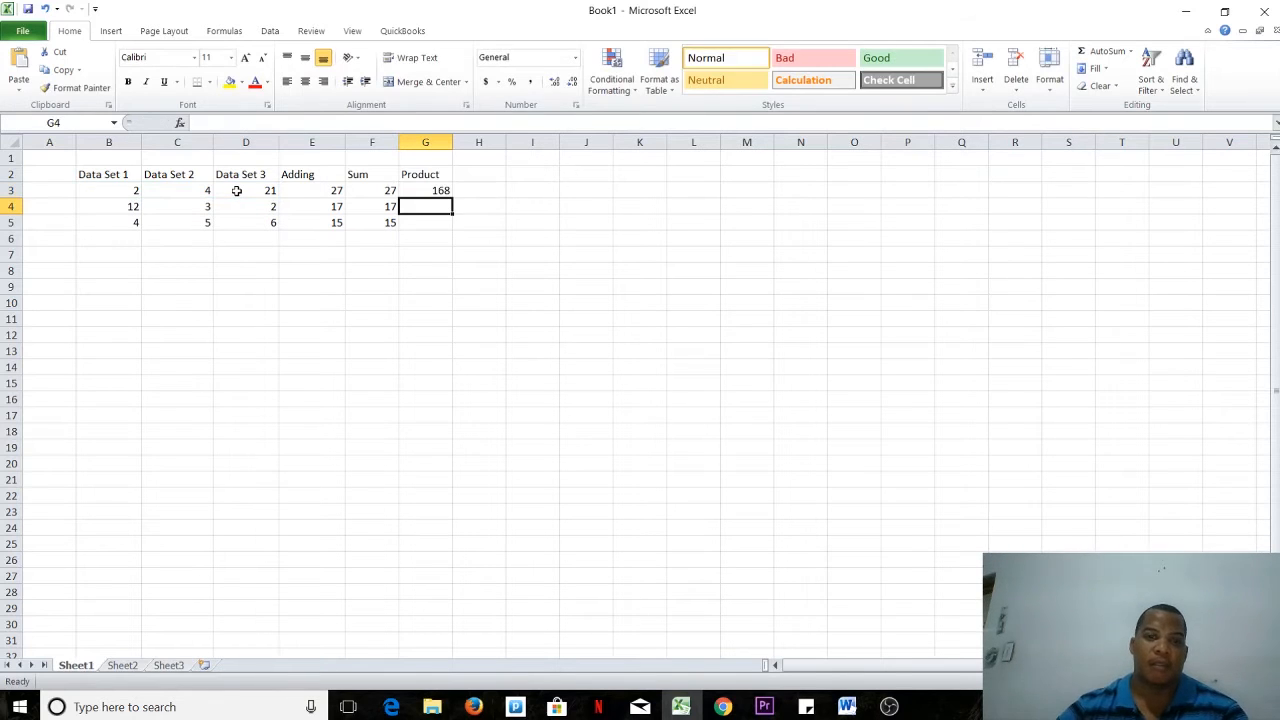
# Fill the PRODUCT formula from G3 down to G5
pyautogui.click(436, 186)
pyautogui.moveTo(453, 200); pyautogui.dragTo(453, 226)
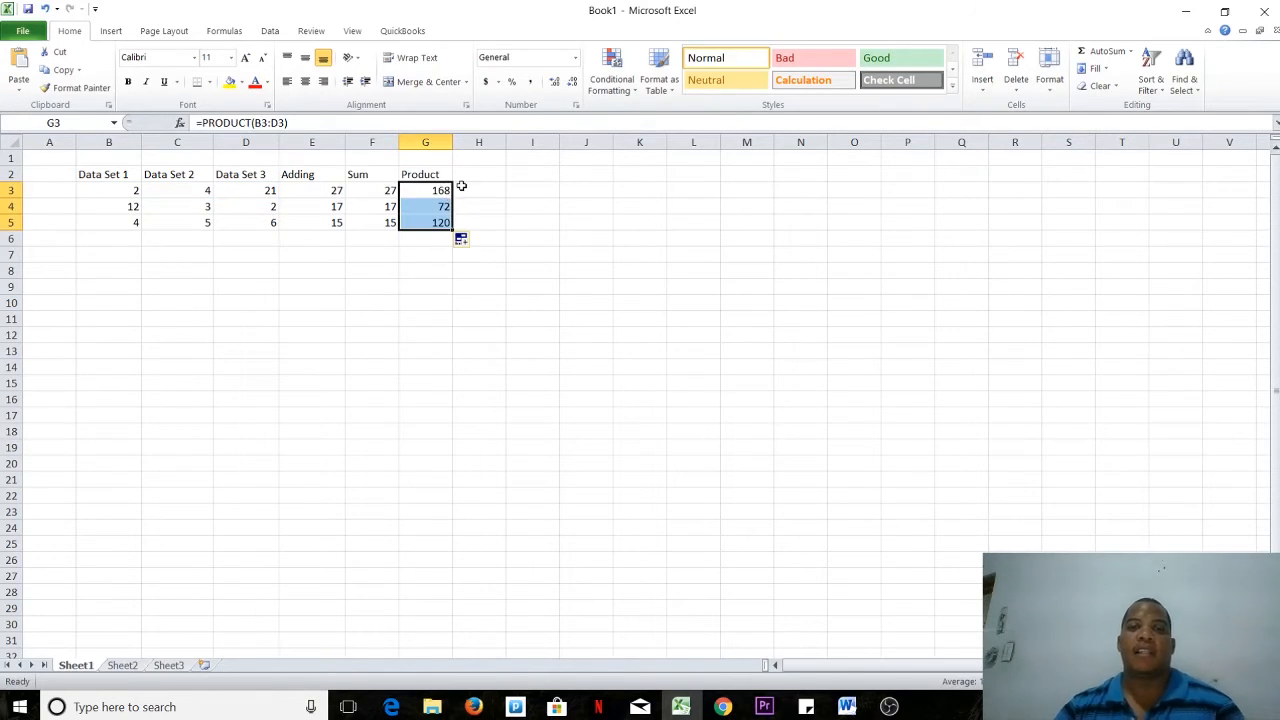
pyautogui.click(461, 189)
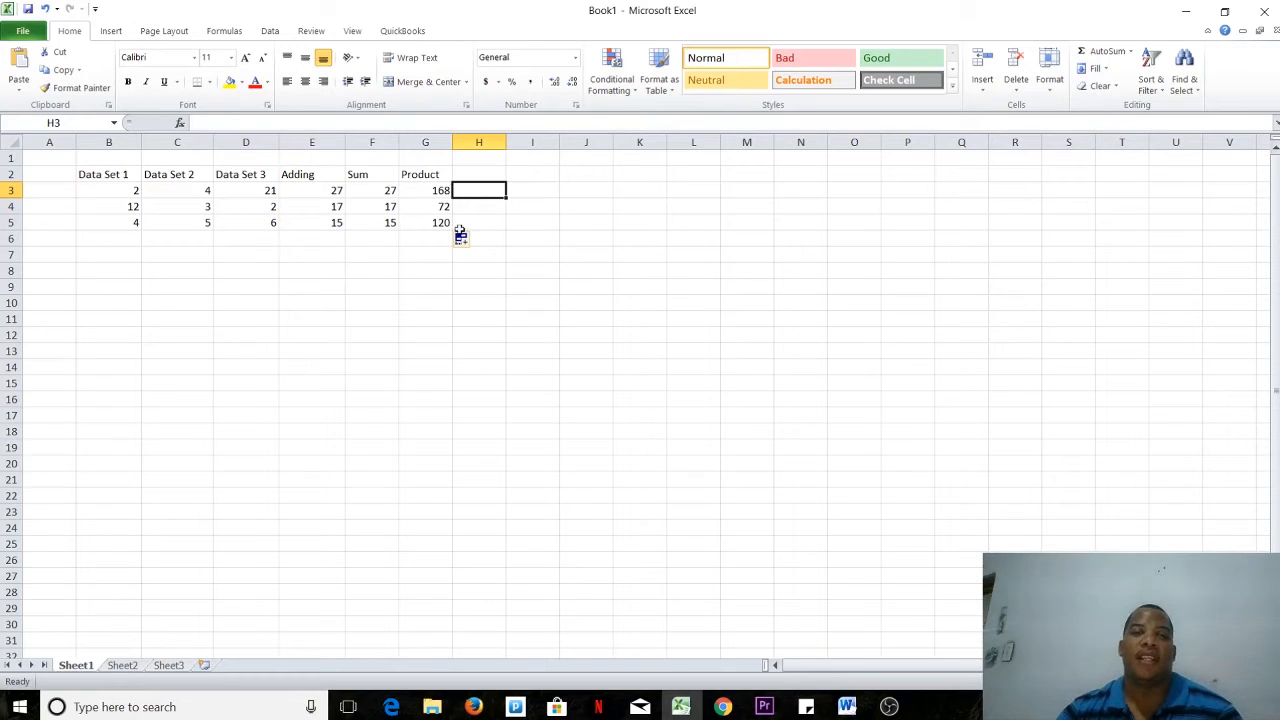
# Enter the column heading Highest in H2
pyautogui.click(472, 173)
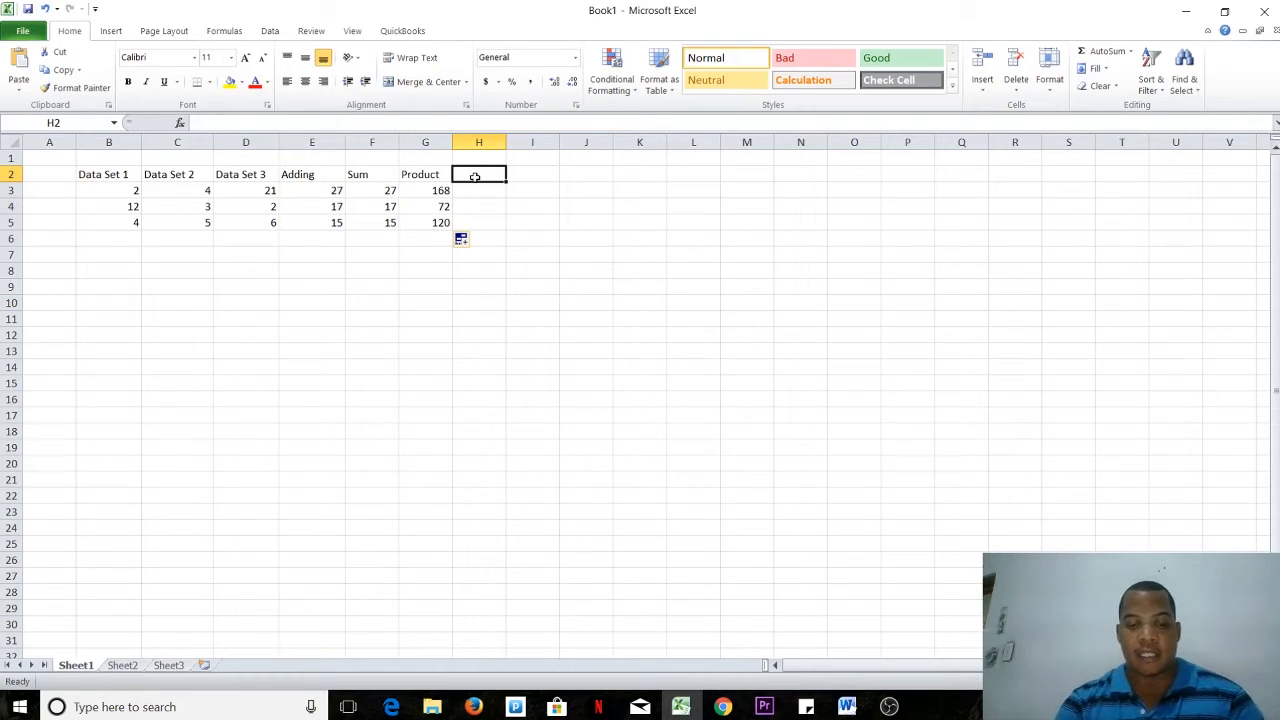
pyautogui.write('Highest')
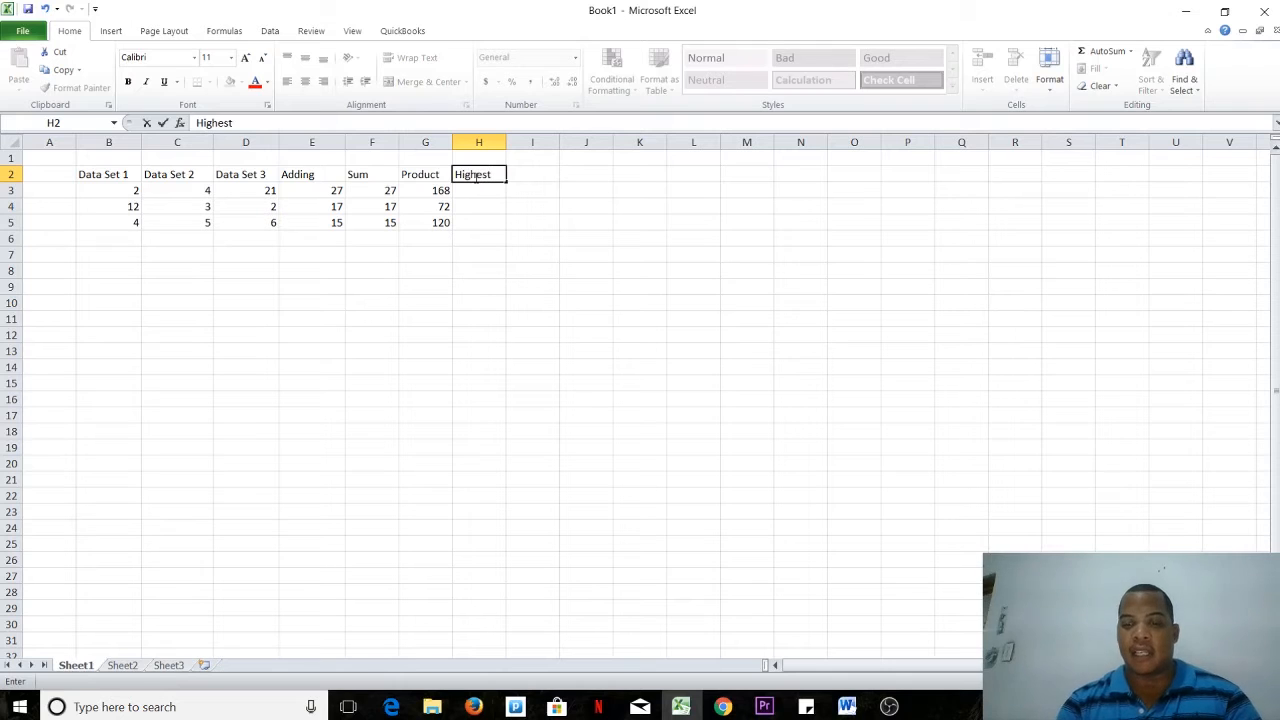
pyautogui.press('Return')
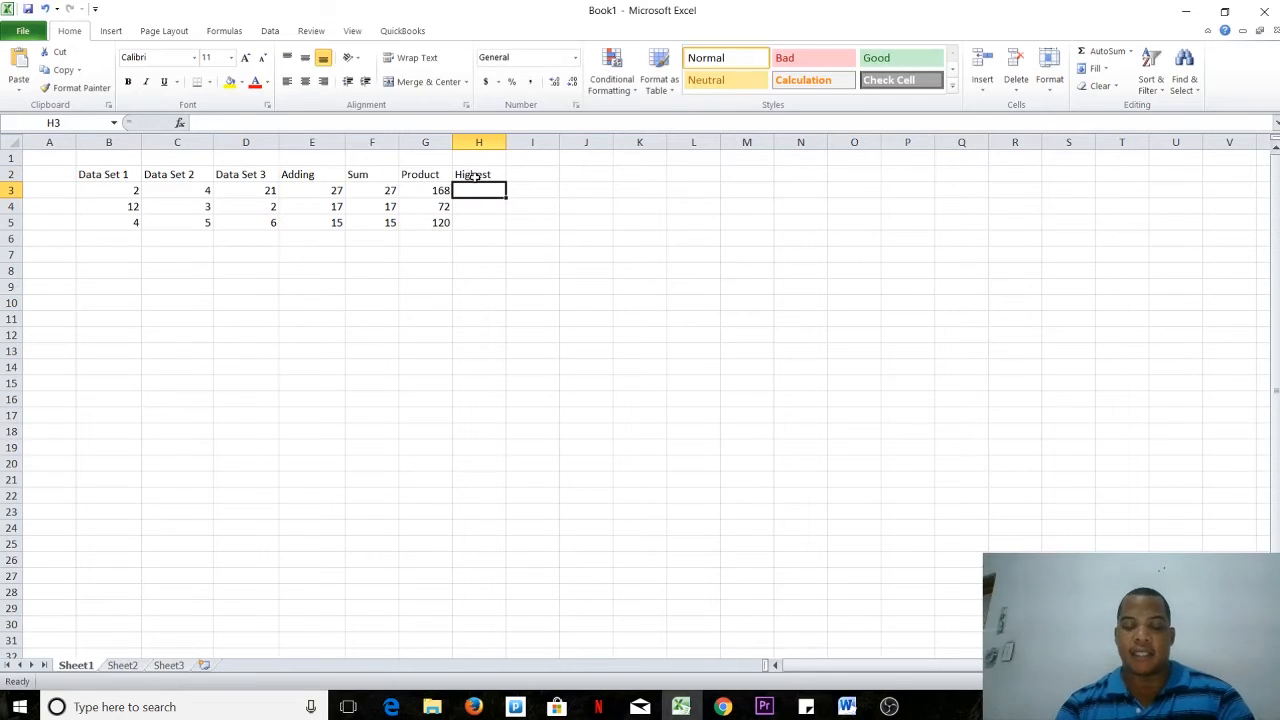
# Enter the formula =MAX(B3:D3) in H3 to get the highest of the first row's three values
pyautogui.write('=')
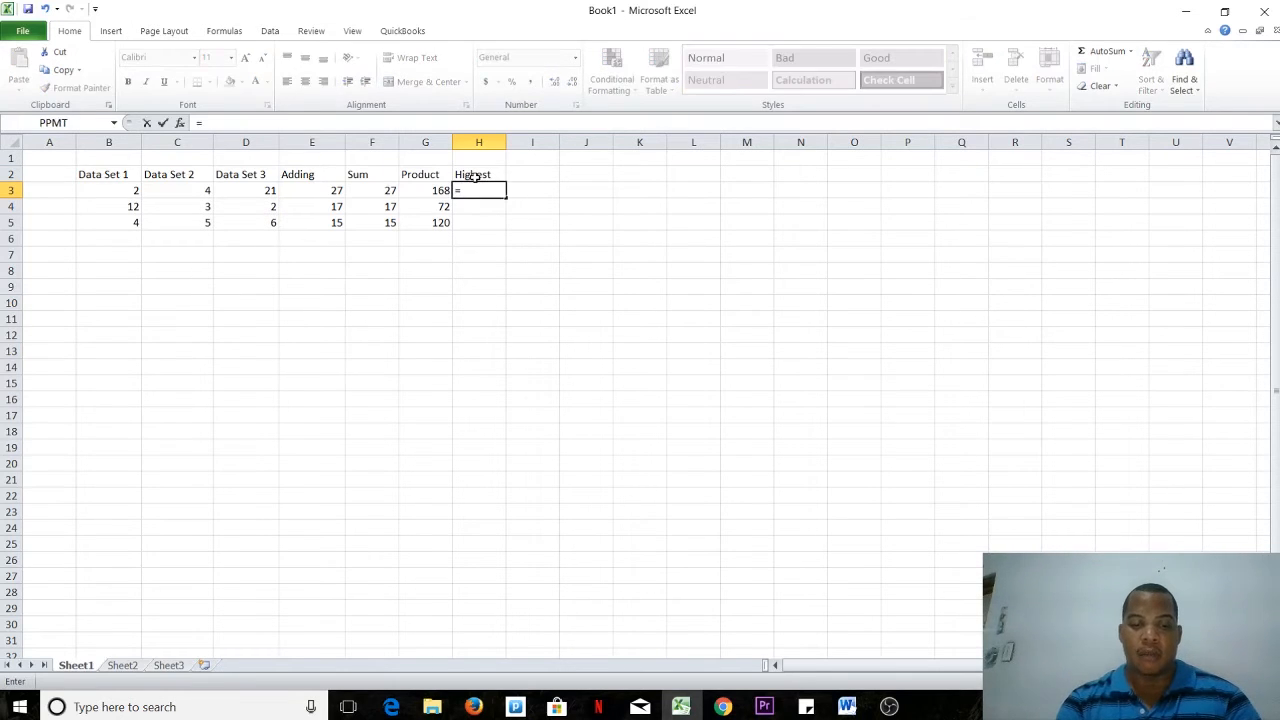
pyautogui.write('max(')
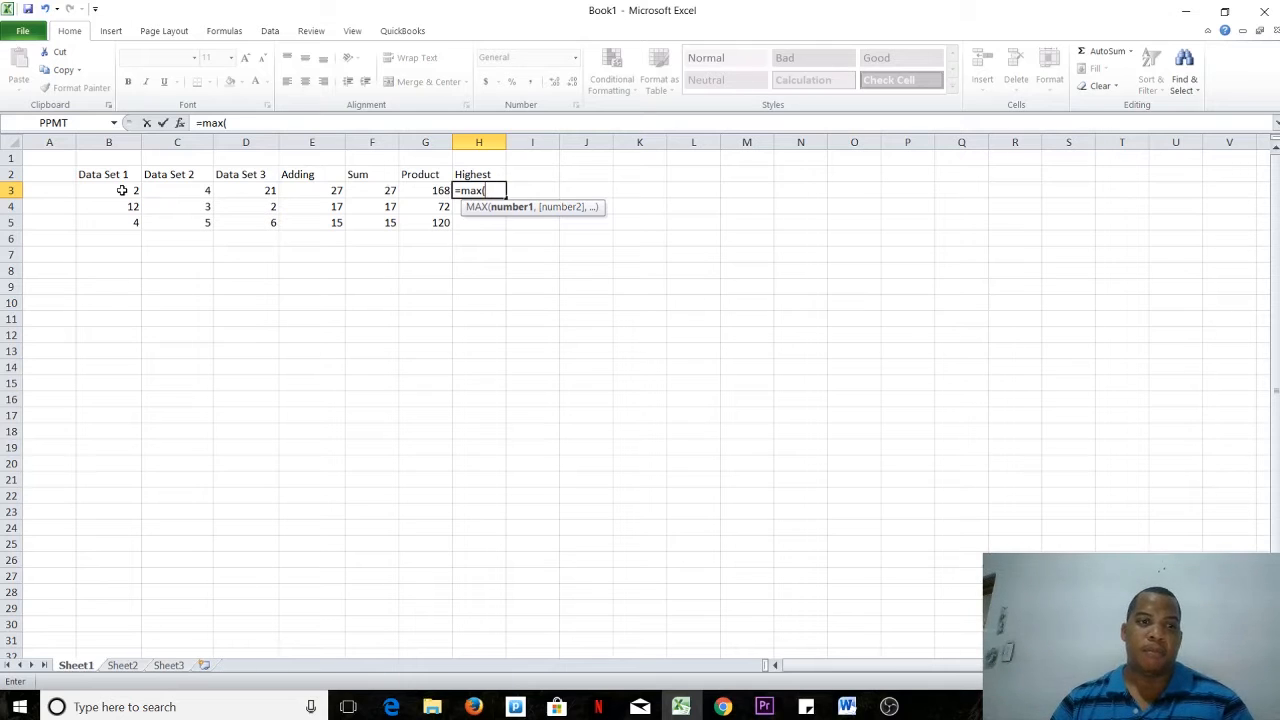
pyautogui.moveTo(121, 190); pyautogui.dragTo(230, 187)
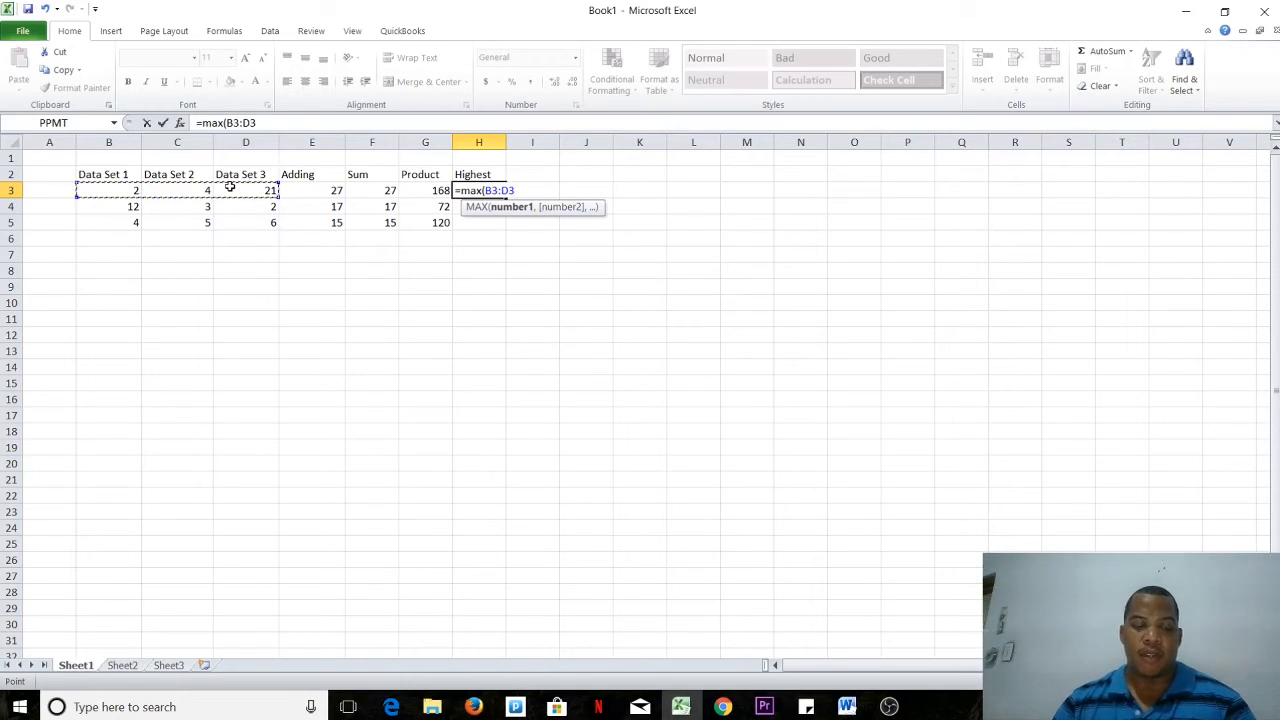
pyautogui.write(')')
pyautogui.press('Return')
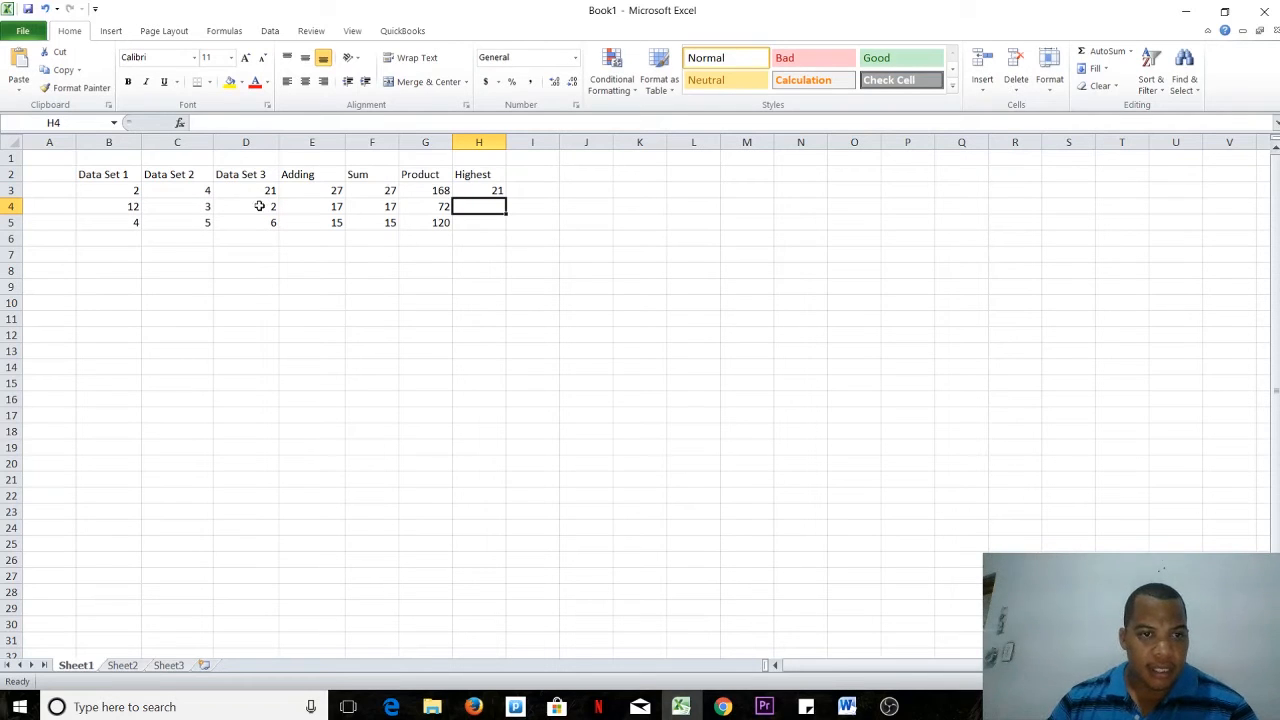
# Change the first Data Set 2 value in C3 to 44
pyautogui.click(160, 190)
pyautogui.doubleClick(160, 190)
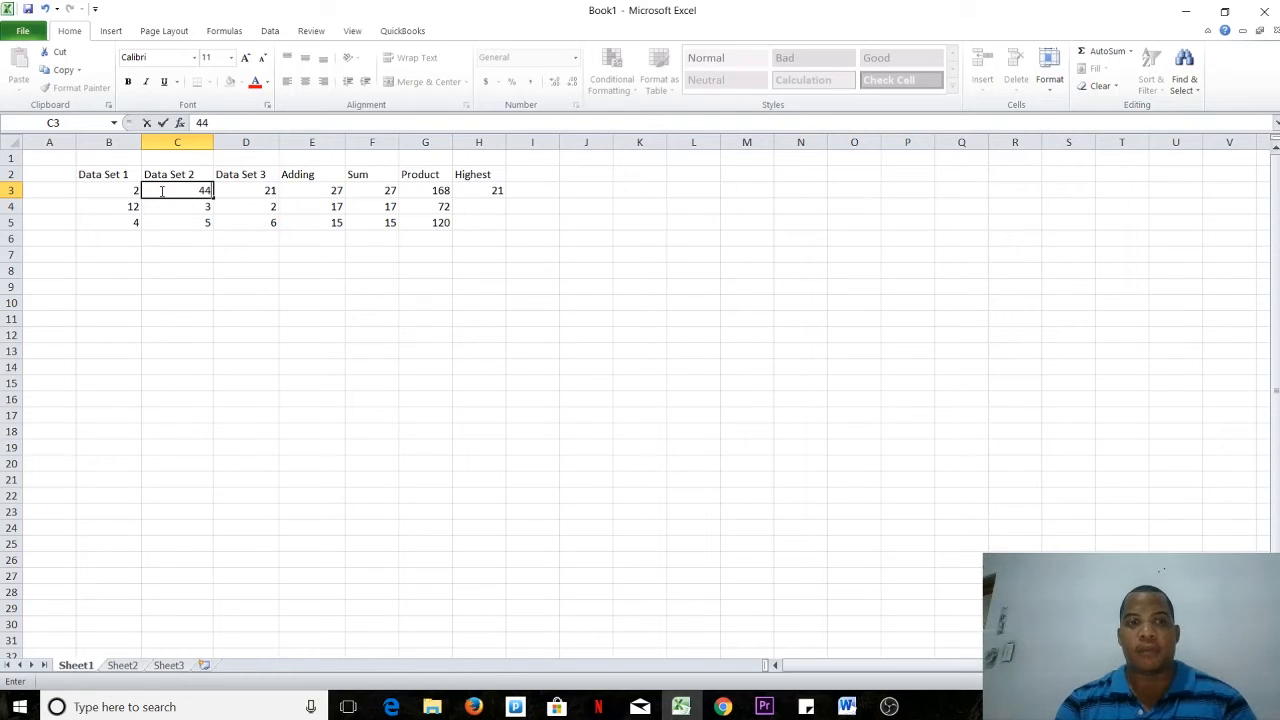
pyautogui.press('Return')
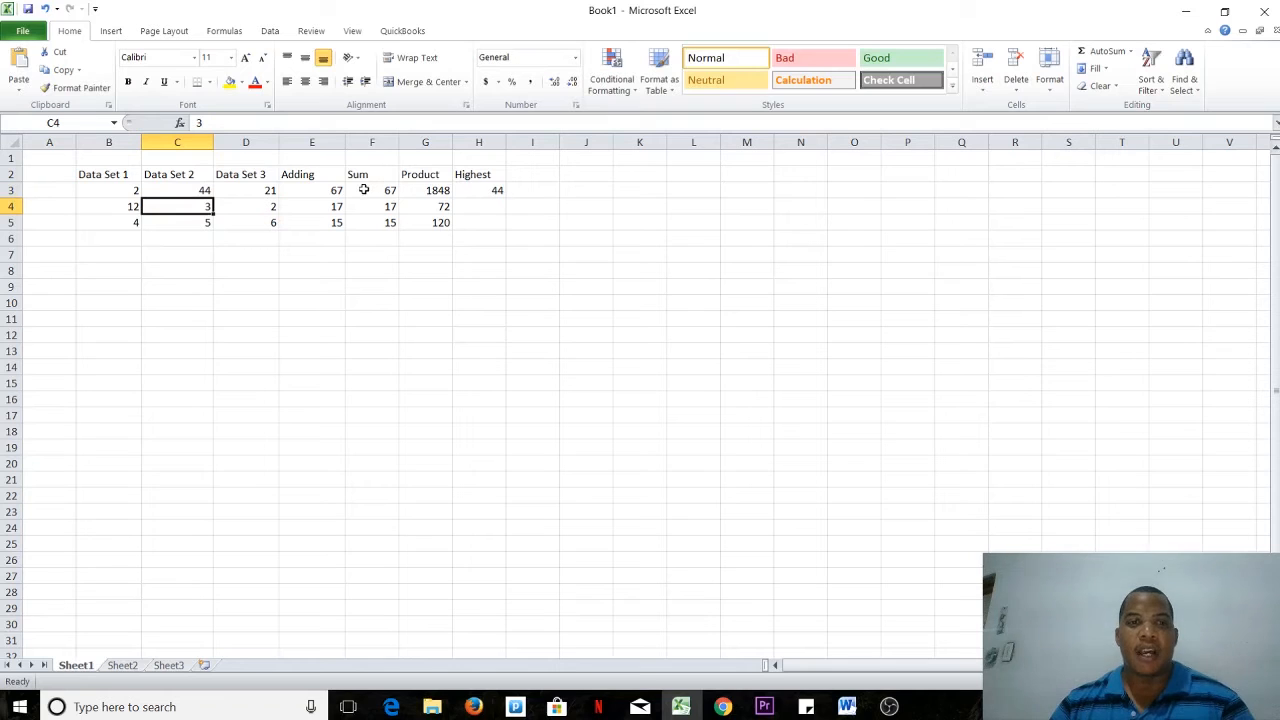
# Fill the MAX formula from H3 down to H5
pyautogui.click(490, 190)
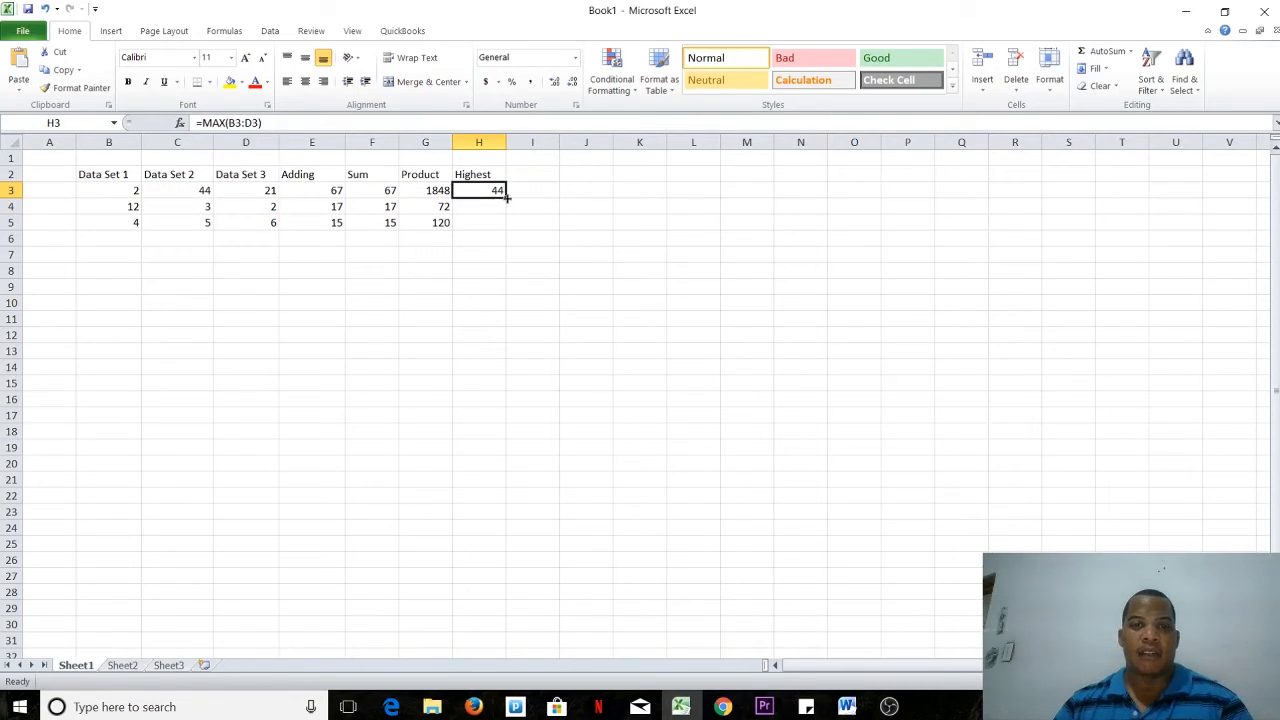
pyautogui.doubleClick(506, 198)
# Enter the column heading Lowest in I2
pyautogui.click(520, 175)
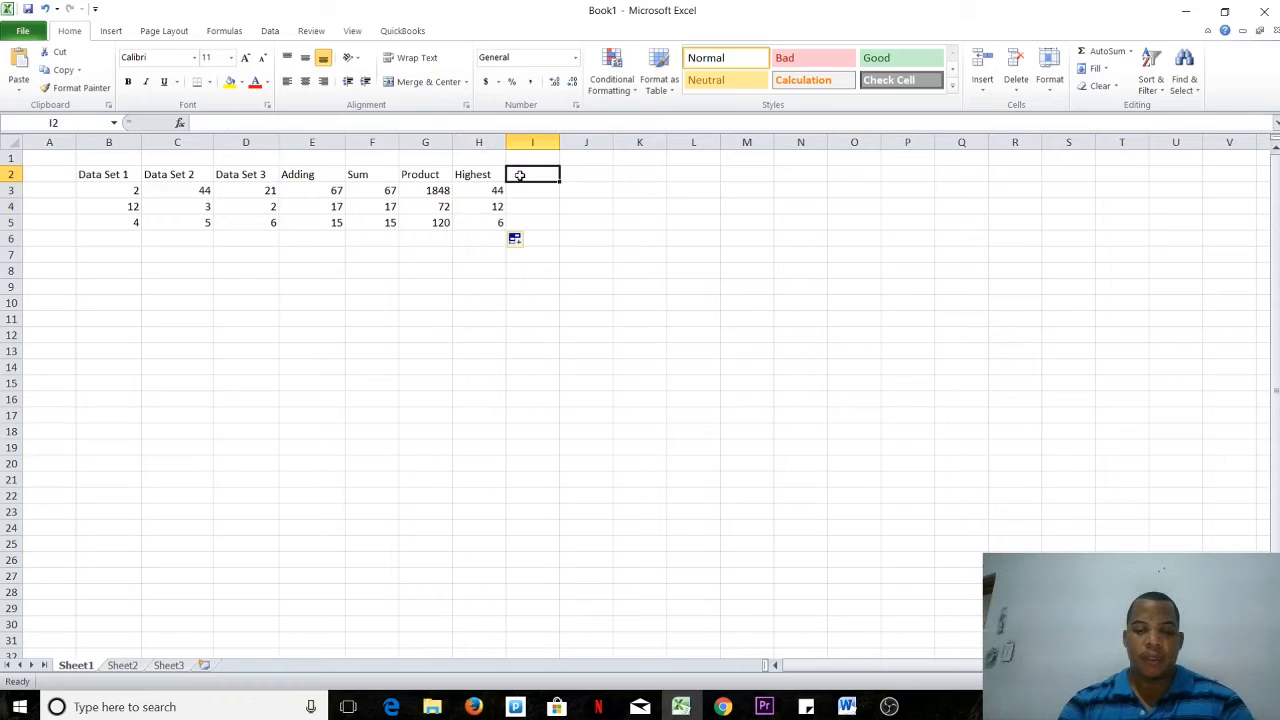
pyautogui.write('Lowest')
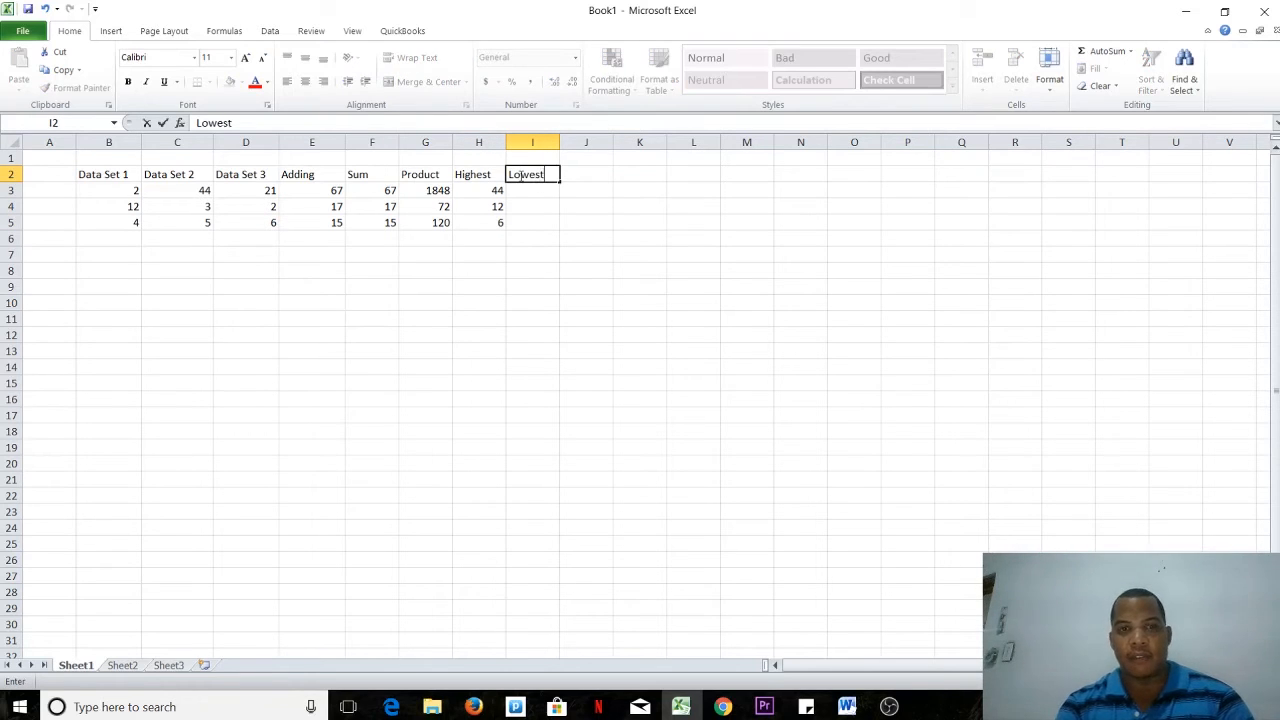
pyautogui.press('Return')
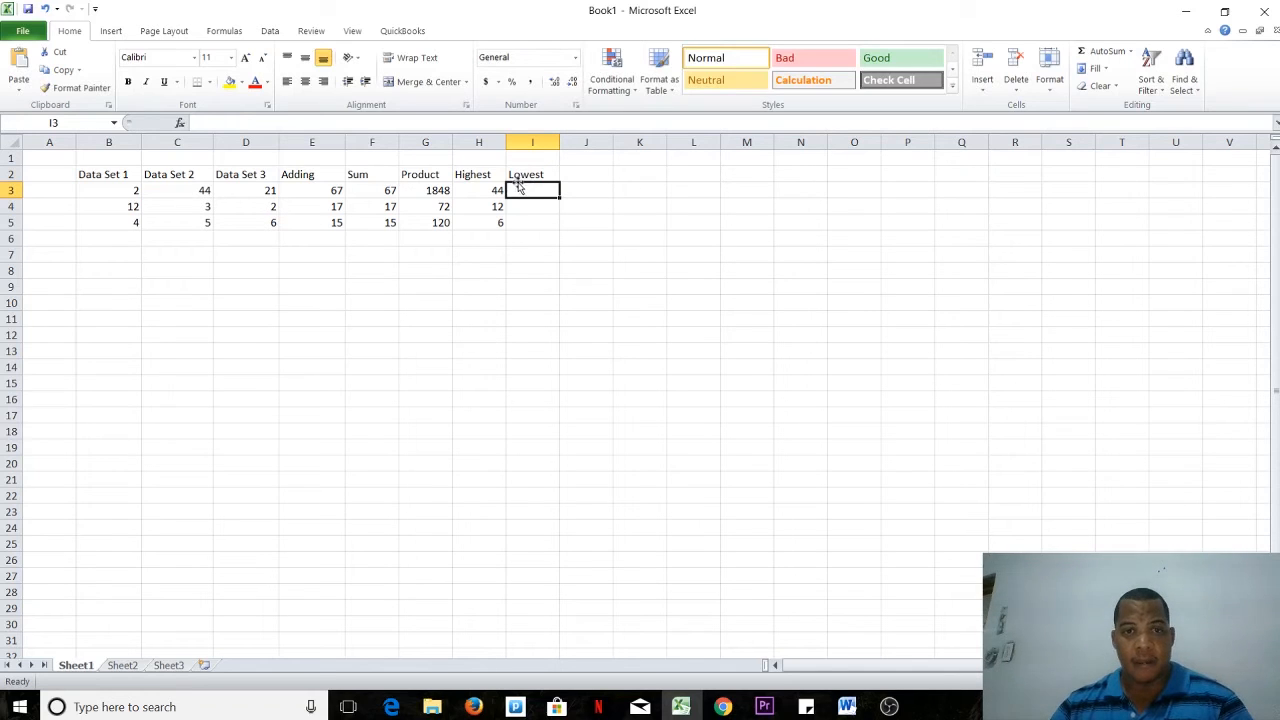
# Enter the formula =MIN(B3:D3) in I3 to get the lowest of the first row's three values
pyautogui.write('=')
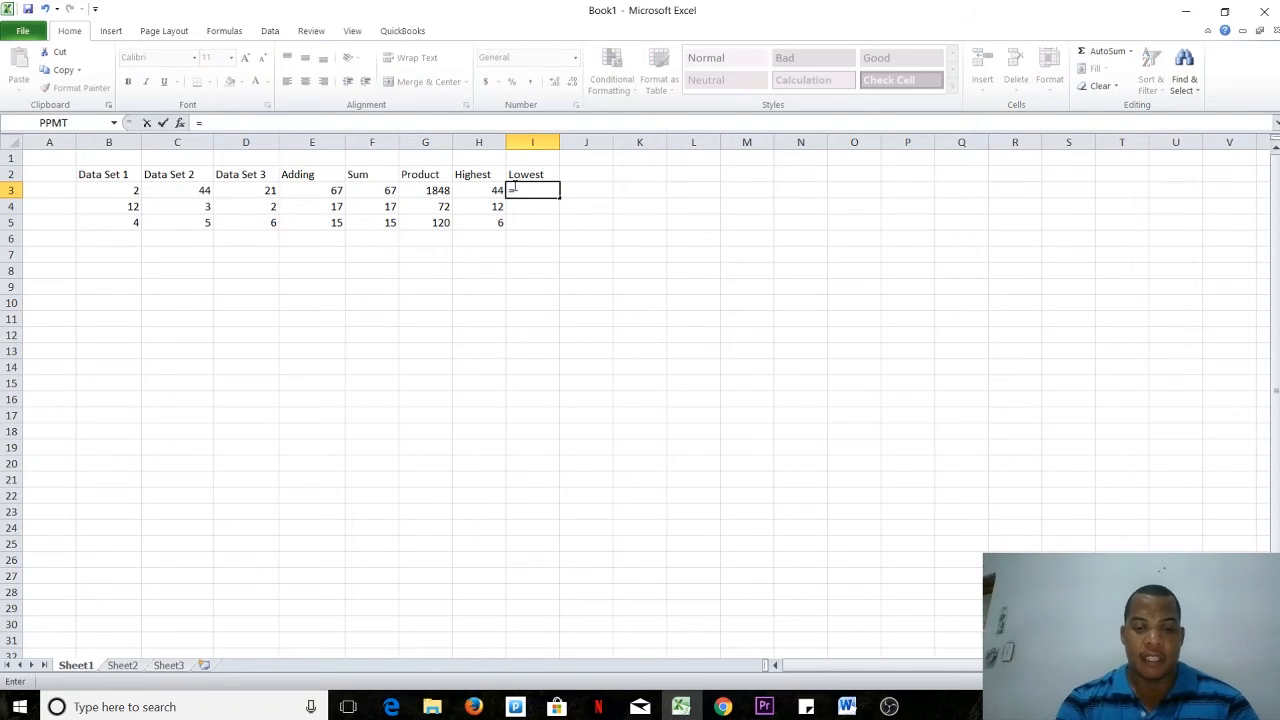
pyautogui.write('min(')
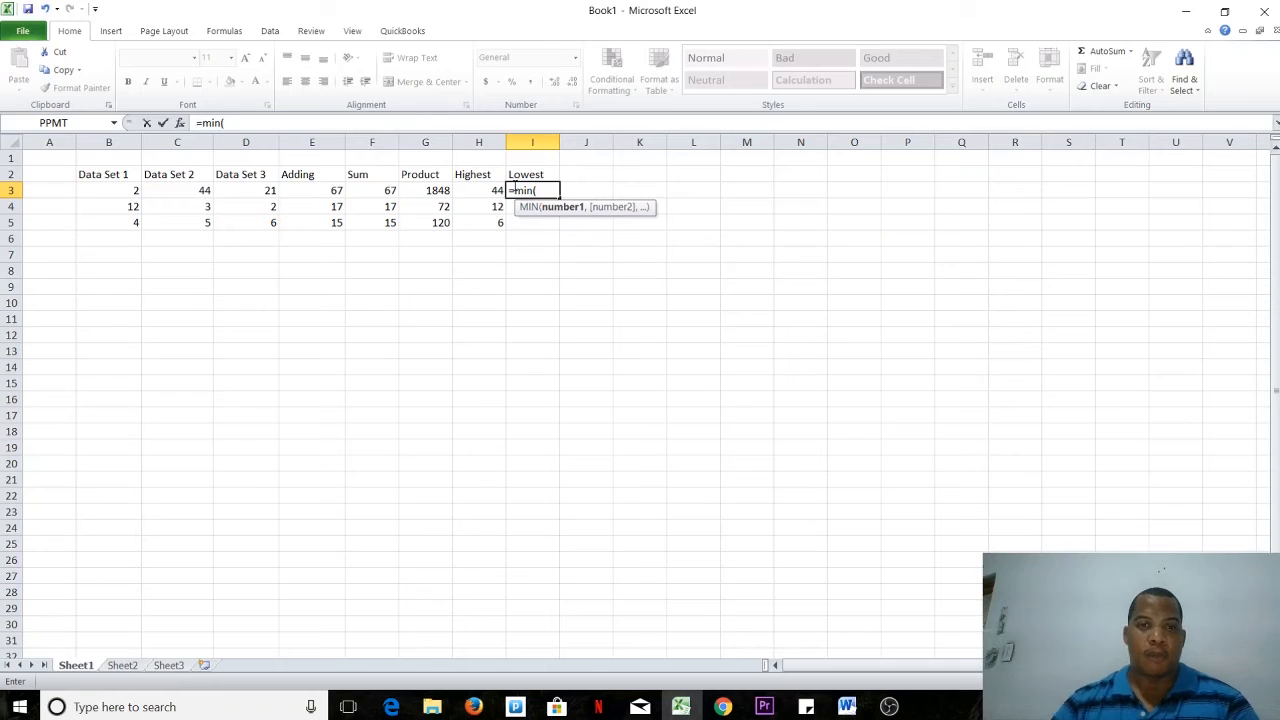
pyautogui.moveTo(131, 190); pyautogui.dragTo(234, 187)
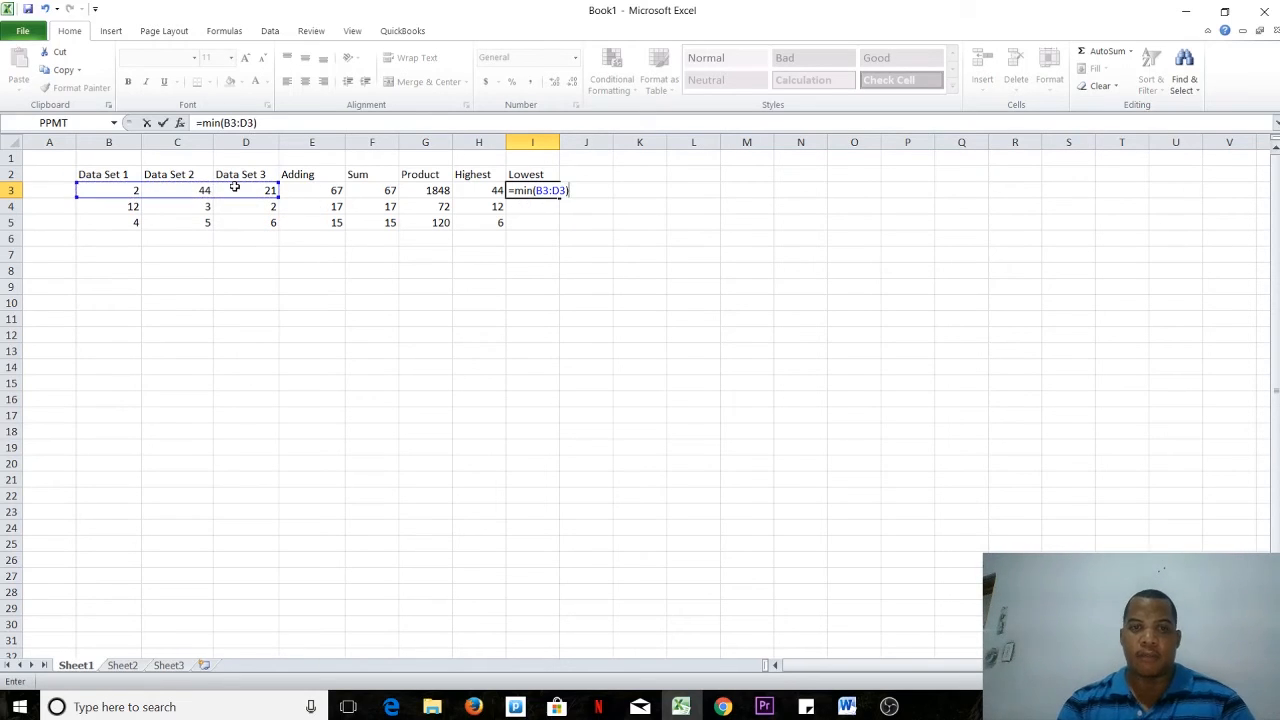
pyautogui.press('Return')
# Fill the MIN formula from I3 down to I5
pyautogui.click(540, 190)
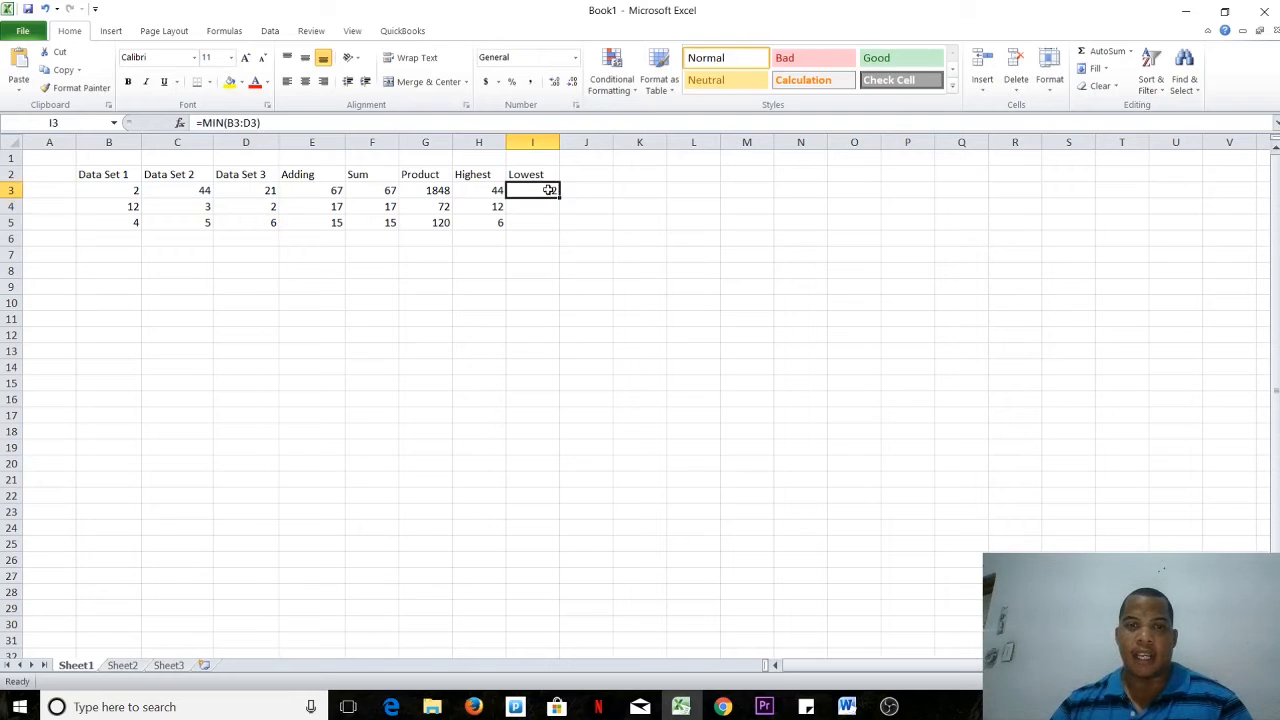
pyautogui.doubleClick(559, 199)
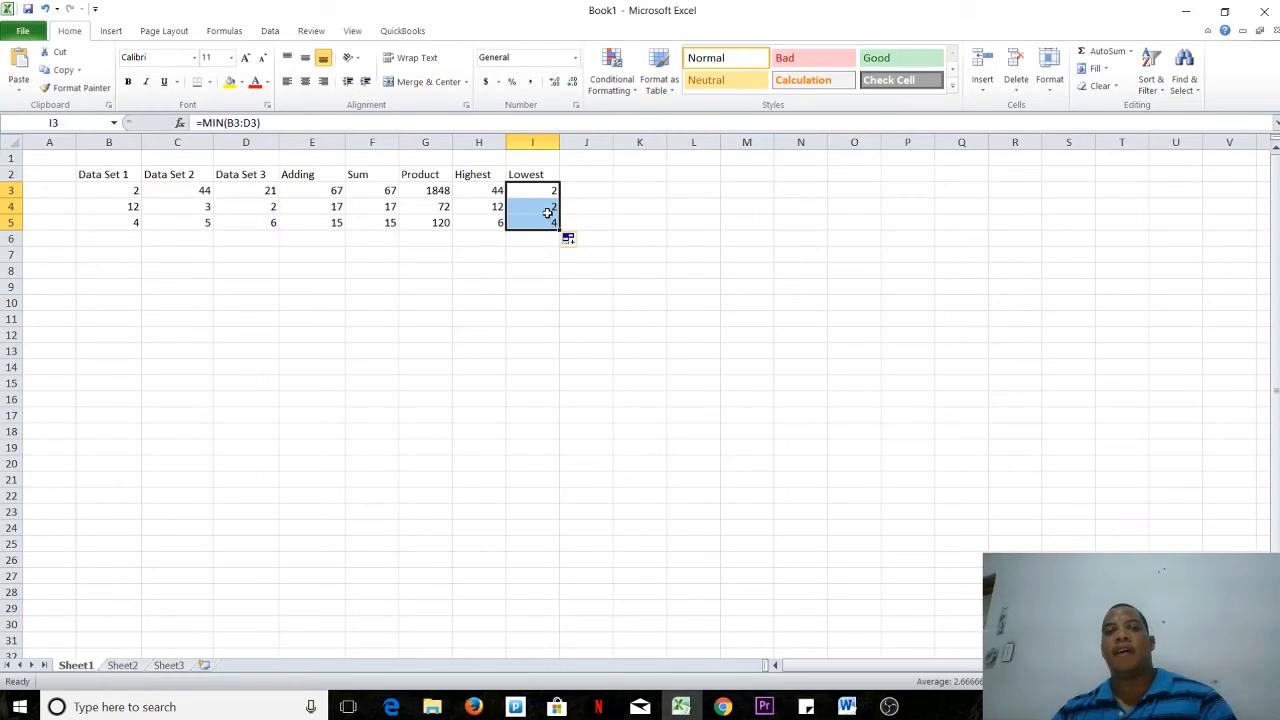